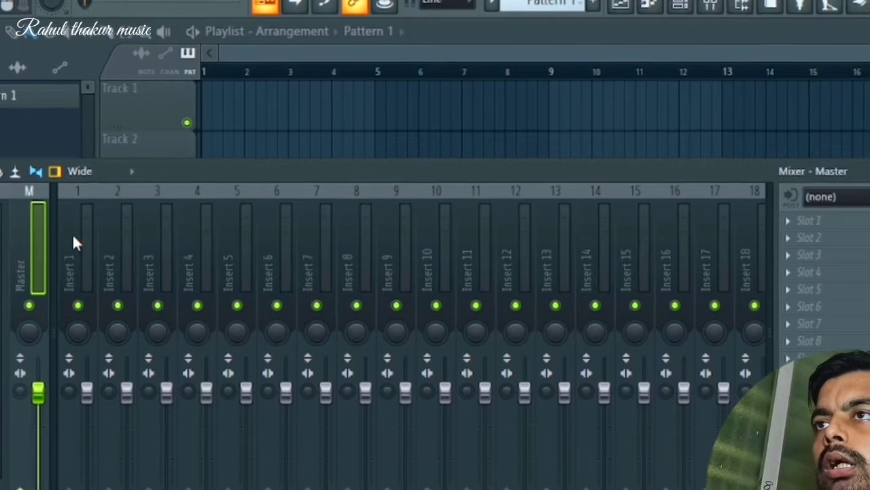
# Step: Set the audio input of mixer Insert 1 to the mono source In 1 and close the mixer
pyautogui.click(79, 242)
pyautogui.click(809, 181)
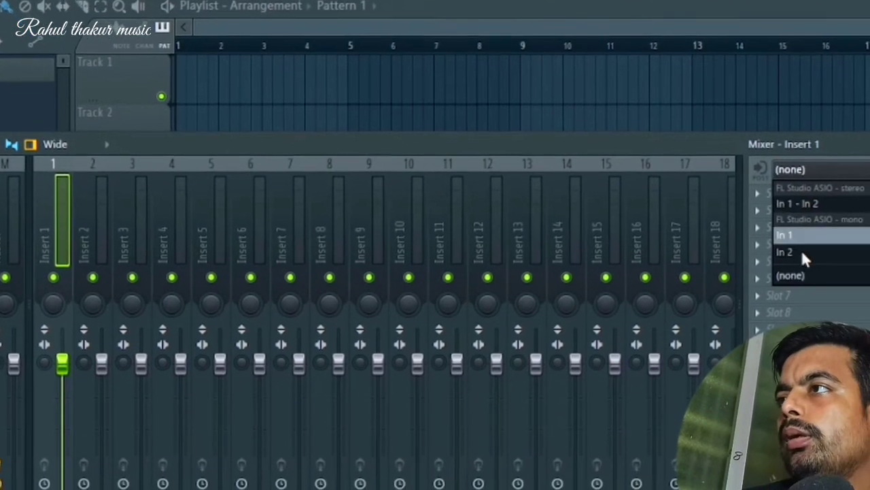
pyautogui.click(813, 243)
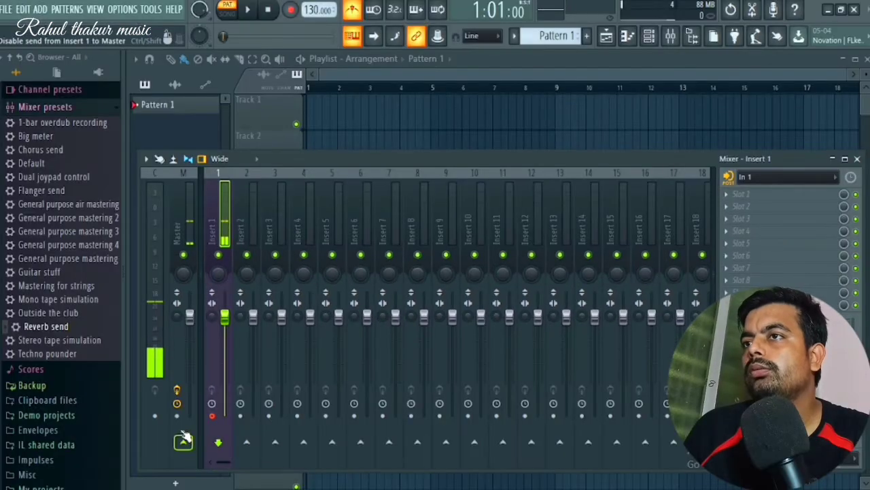
pyautogui.click(858, 160)
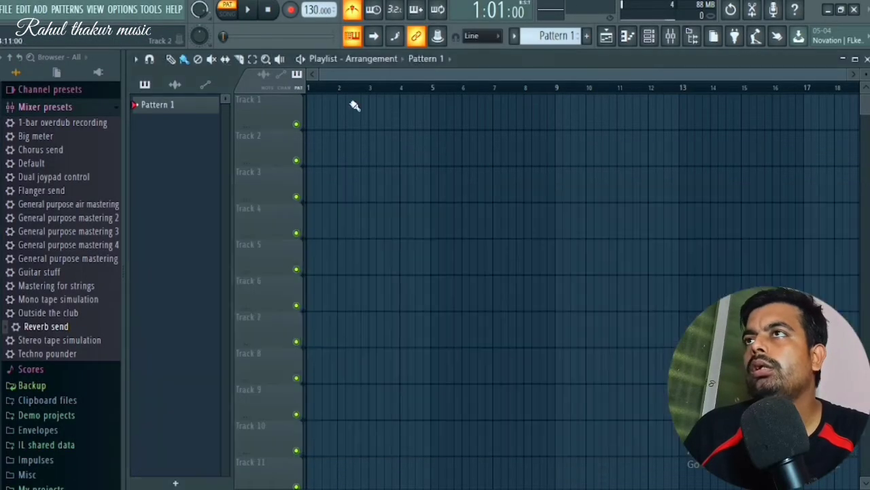
# Step: Switch to song mode, arm recording for Everything, and record about eight bars of vocals into the playlist
pyautogui.click(230, 13)
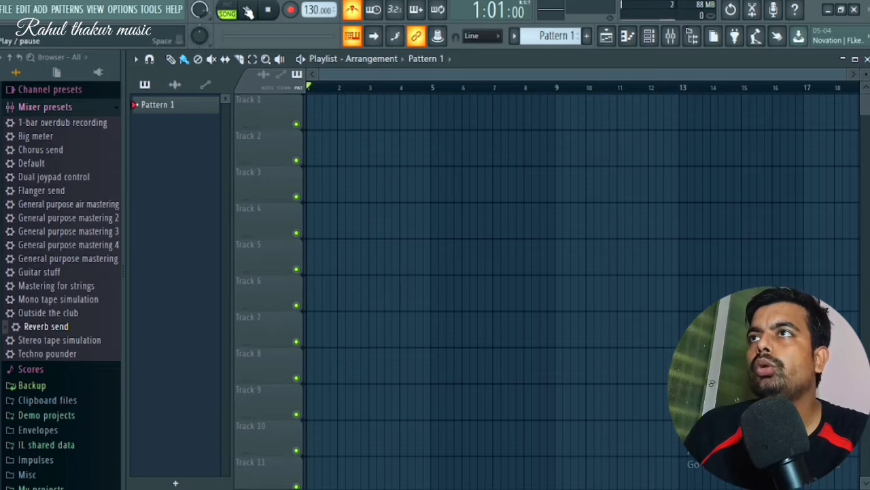
pyautogui.click(290, 10)
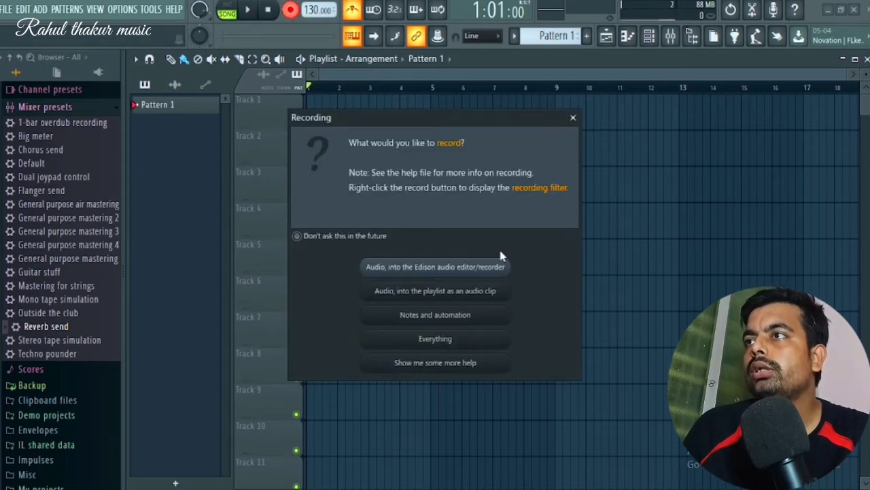
pyautogui.click(435, 339)
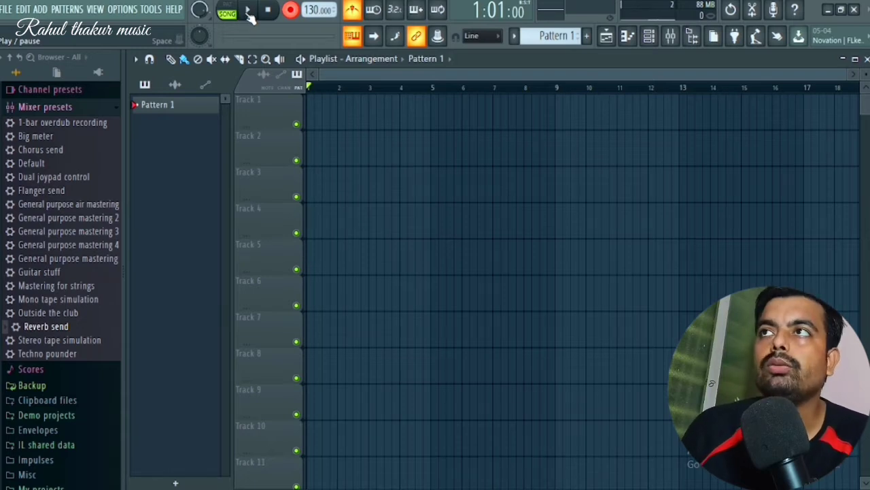
pyautogui.click(248, 12)
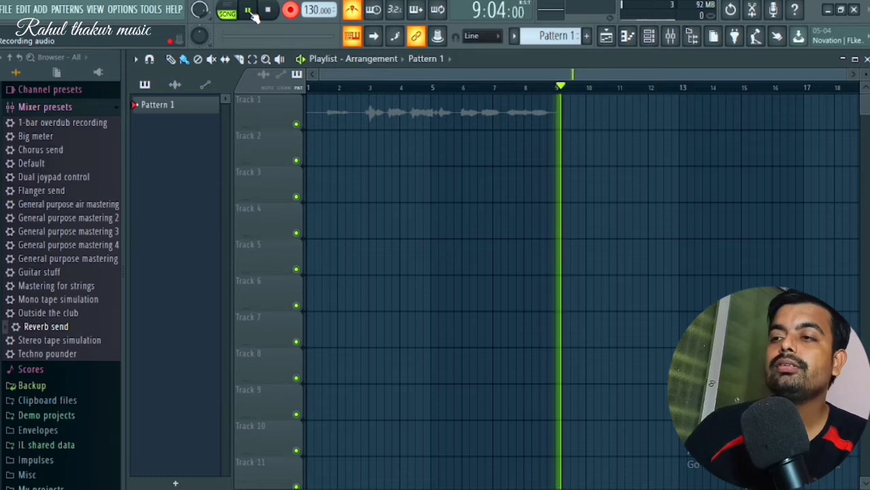
pyautogui.click(251, 13)
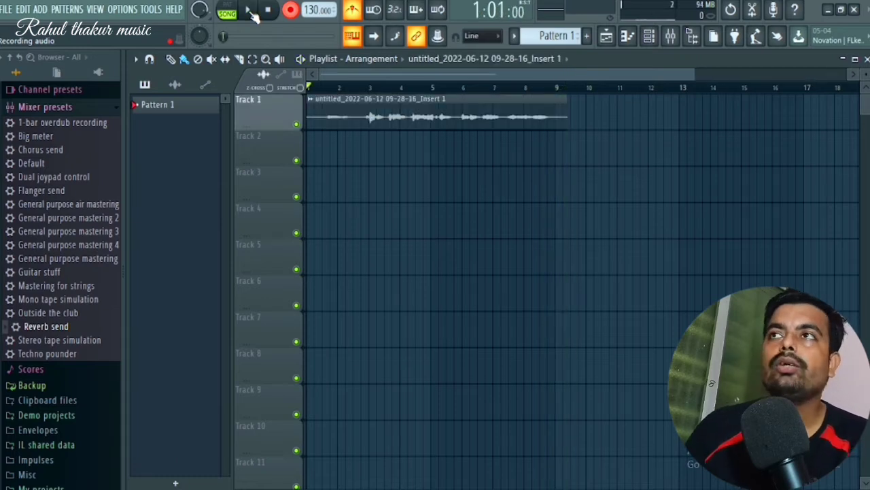
# Step: Route the recorded audio clip on Track 1 to mixer track 1
pyautogui.doubleClick(327, 98)
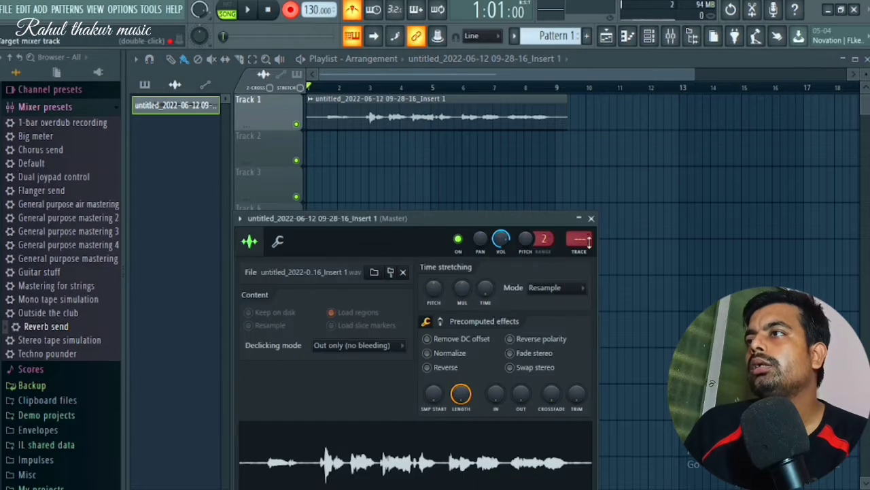
pyautogui.scroll(1, 589, 242)
pyautogui.click(591, 219)
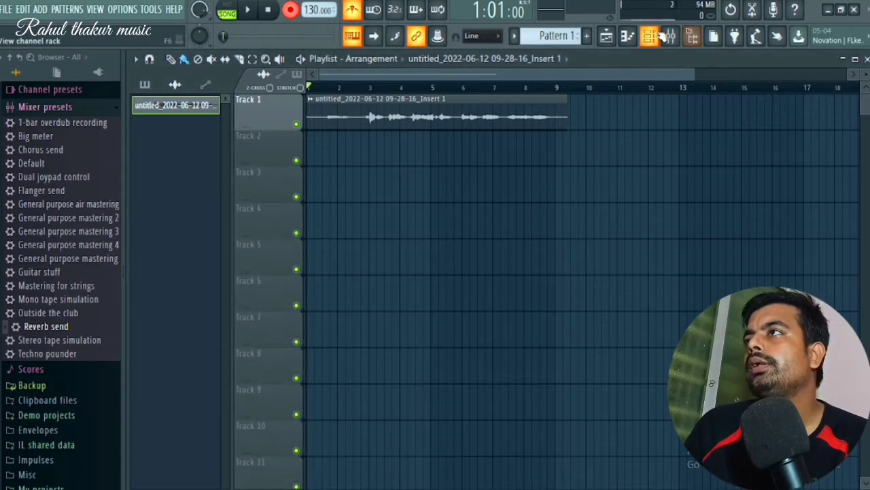
# Step: Set the audio input of mixer Insert 1 to (none) and close the mixer
pyautogui.click(671, 36)
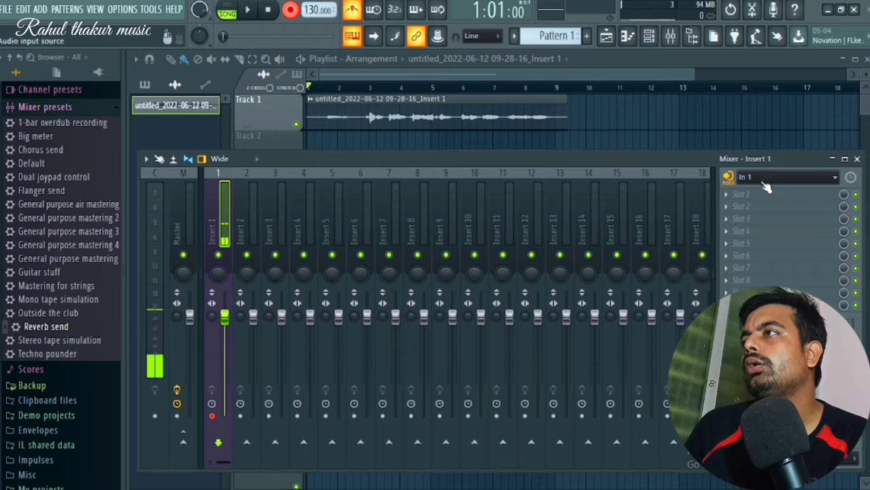
pyautogui.click(769, 178)
pyautogui.click(759, 253)
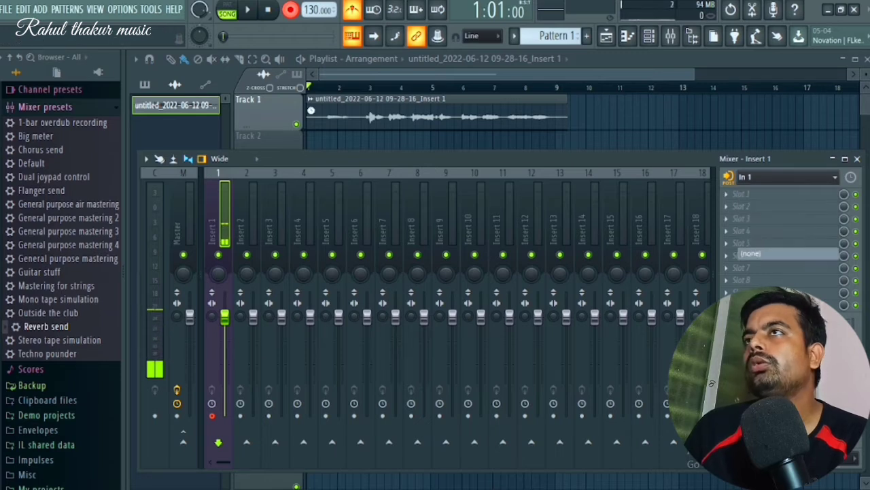
pyautogui.click(857, 159)
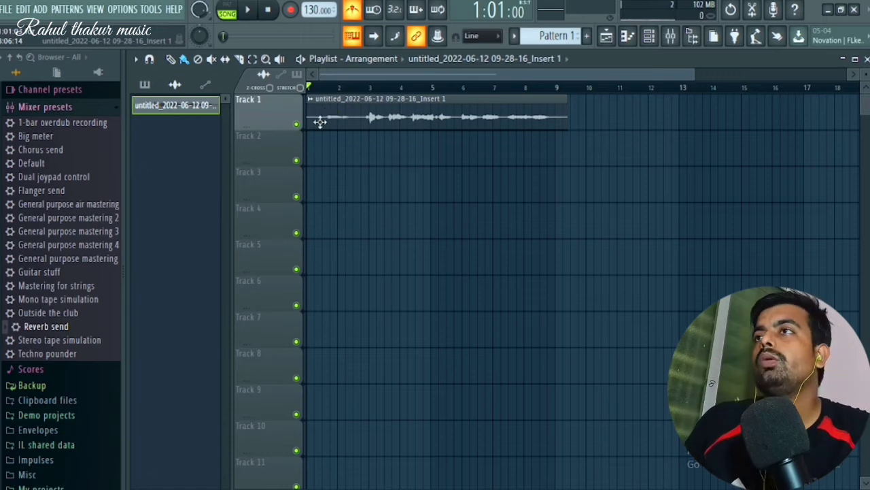
# Step: Play back the recorded vocal clip, checking its signal on mixer Insert 1, and stop playback
pyautogui.click(249, 11)
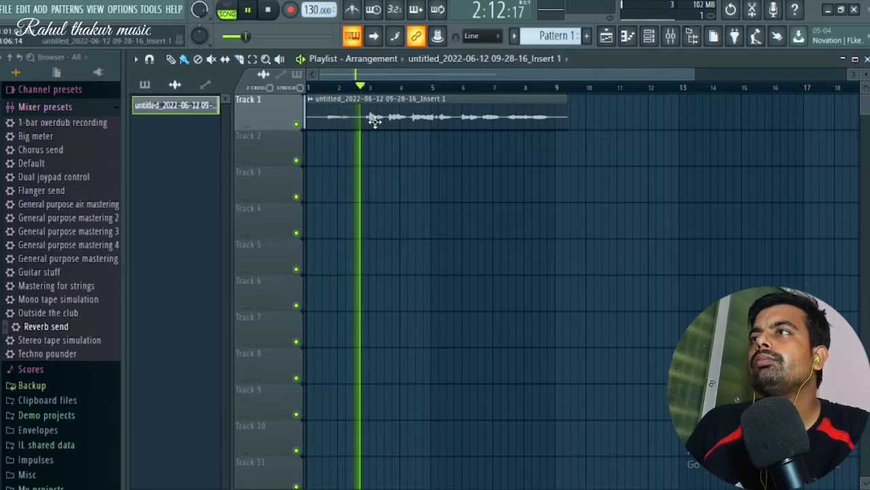
pyautogui.click(671, 36)
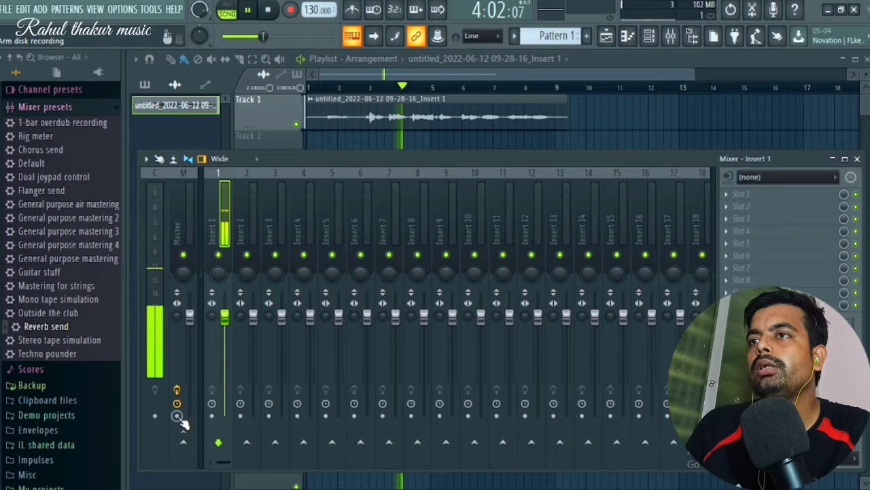
pyautogui.click(856, 159)
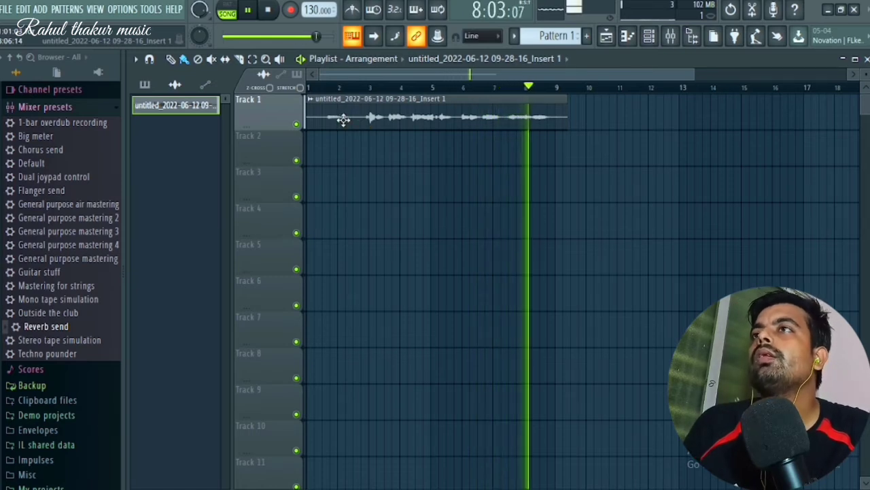
pyautogui.click(266, 13)
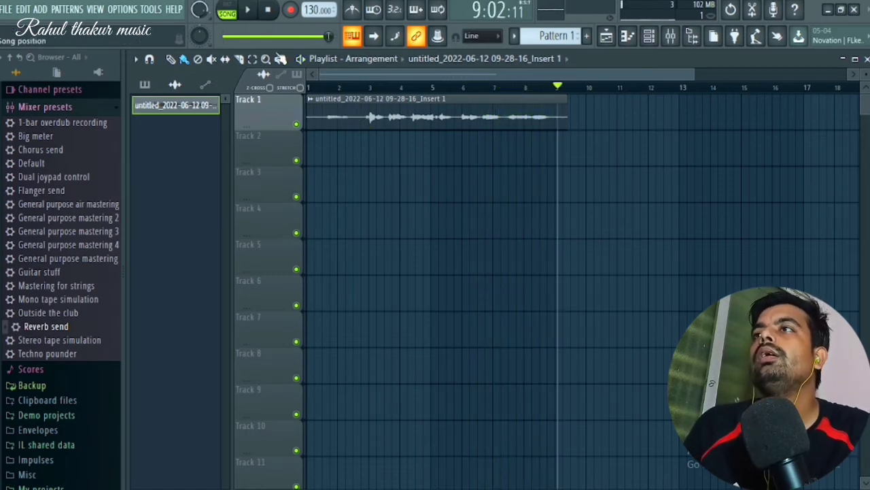
# Step: Review the channel settings of the recorded vocal clip on Track 1, including its mixer routing
pyautogui.doubleClick(314, 95)
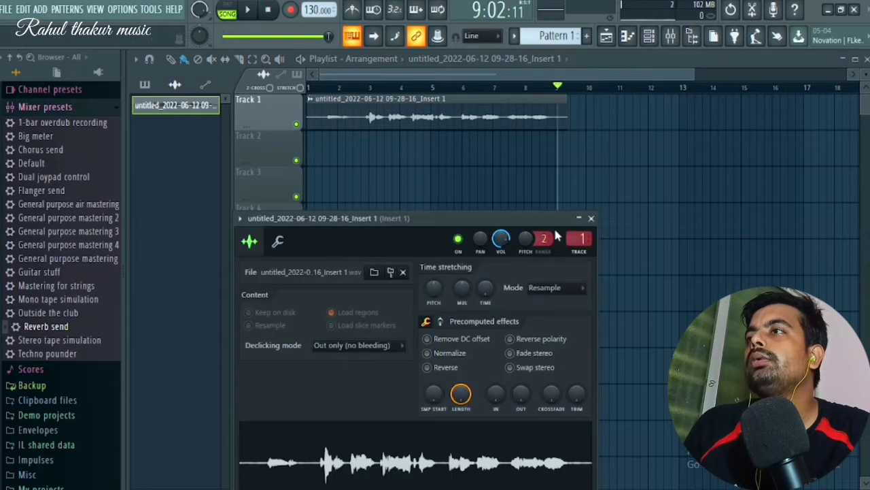
pyautogui.moveTo(550, 219); pyautogui.dragTo(554, 135)
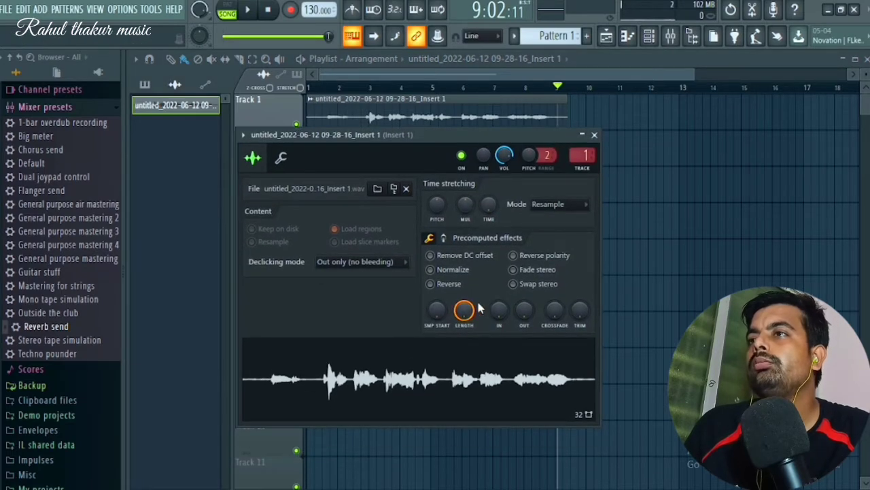
pyautogui.click(594, 136)
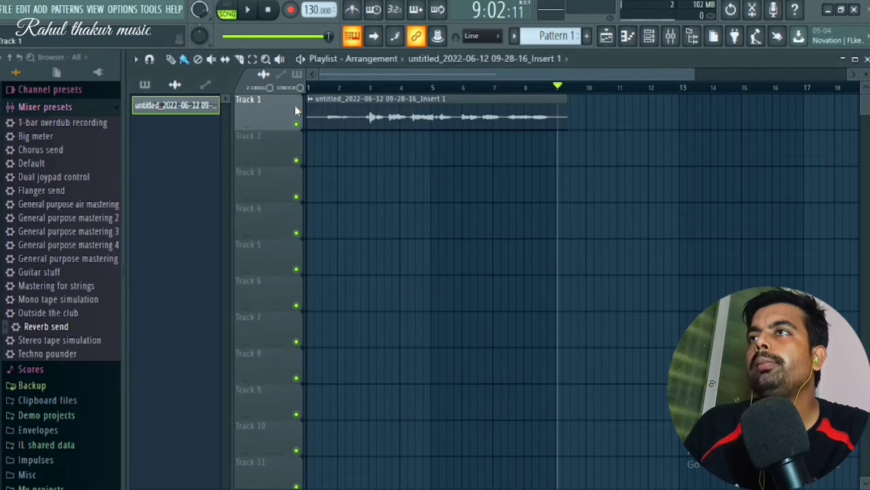
# Step: Open the Track 1 clip in Edison and acquire a noise profile from the silent section before the first vocal
pyautogui.rightClick(308, 105)
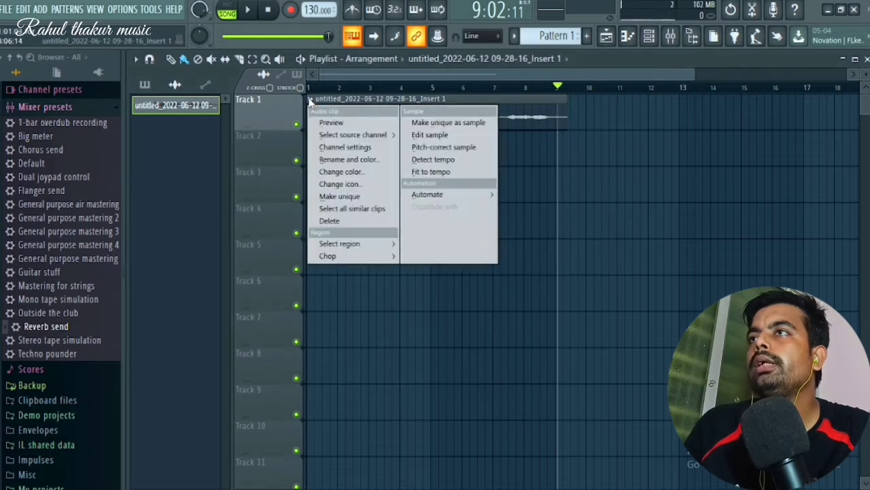
pyautogui.click(463, 139)
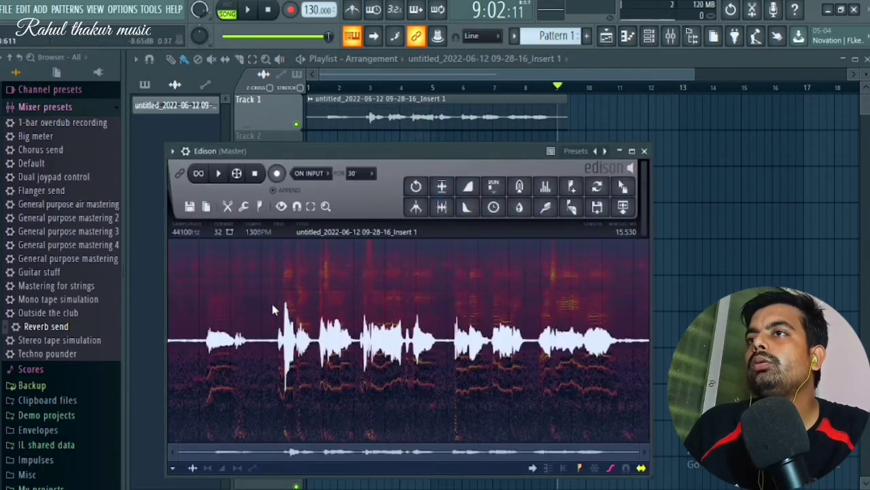
pyautogui.moveTo(206, 344); pyautogui.dragTo(170, 344)
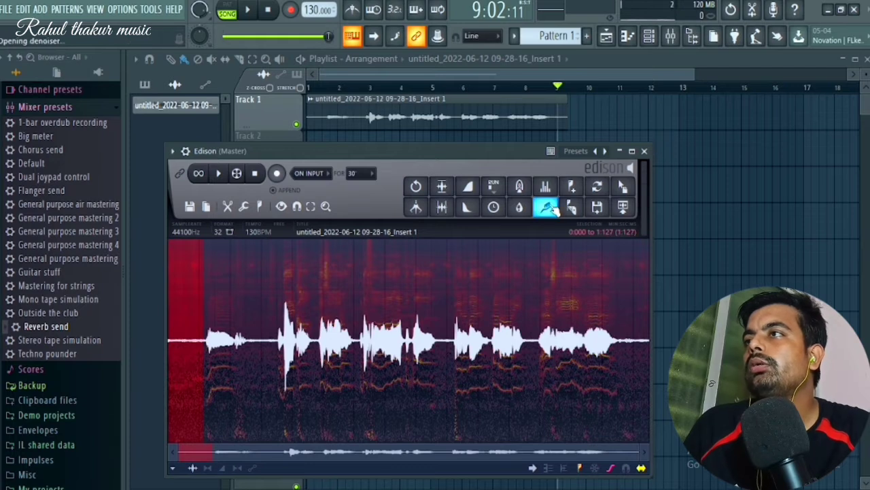
pyautogui.click(508, 380)
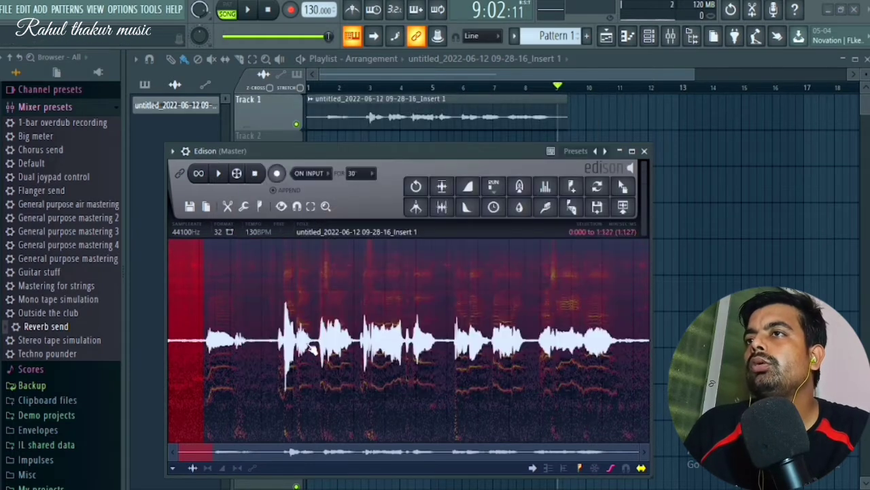
# Step: Select the entire sample in Edison and apply the denoiser to it with the acquired noise profile
pyautogui.moveTo(172, 289); pyautogui.dragTo(646, 285)
pyautogui.click(546, 206)
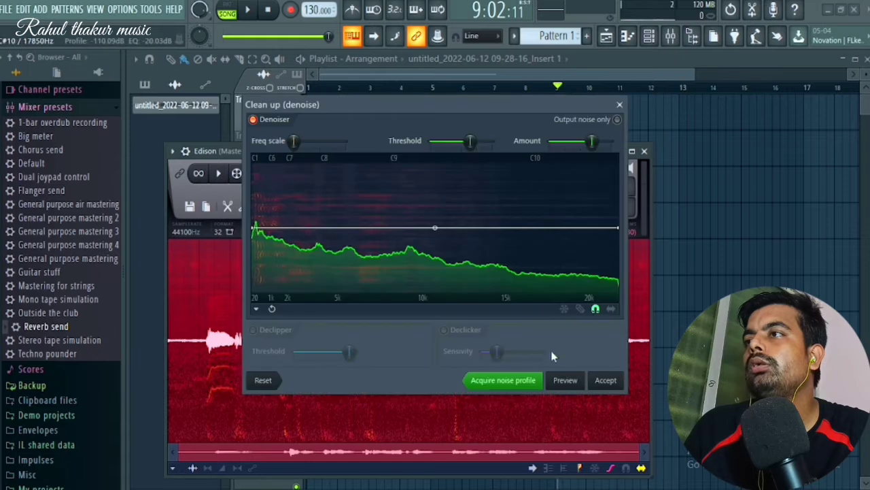
pyautogui.click(597, 382)
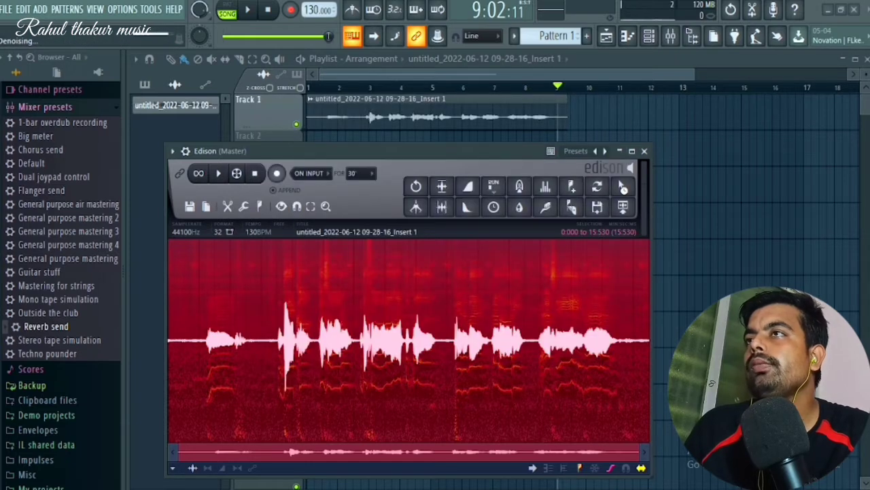
# Step: Place the denoised sample at the start of playlist Track 2 and route its clip to mixer track 2
pyautogui.moveTo(623, 188); pyautogui.dragTo(310, 148)
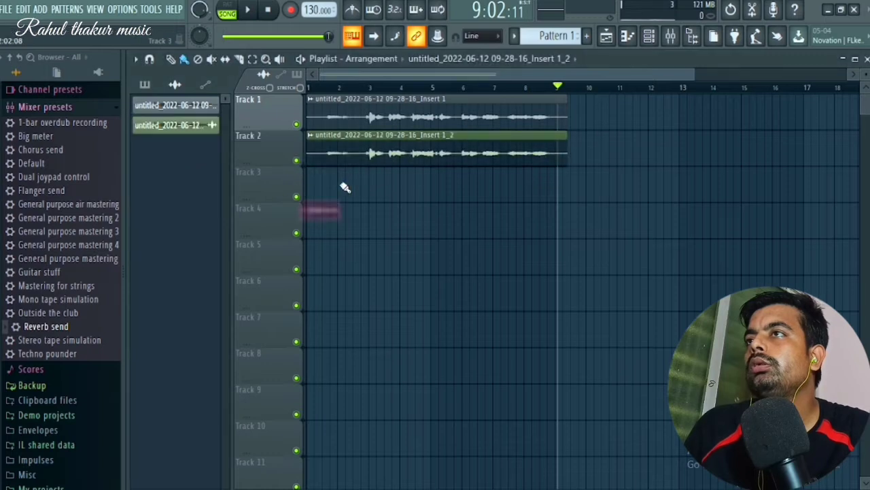
pyautogui.doubleClick(385, 136)
pyautogui.scroll(2, 591, 255)
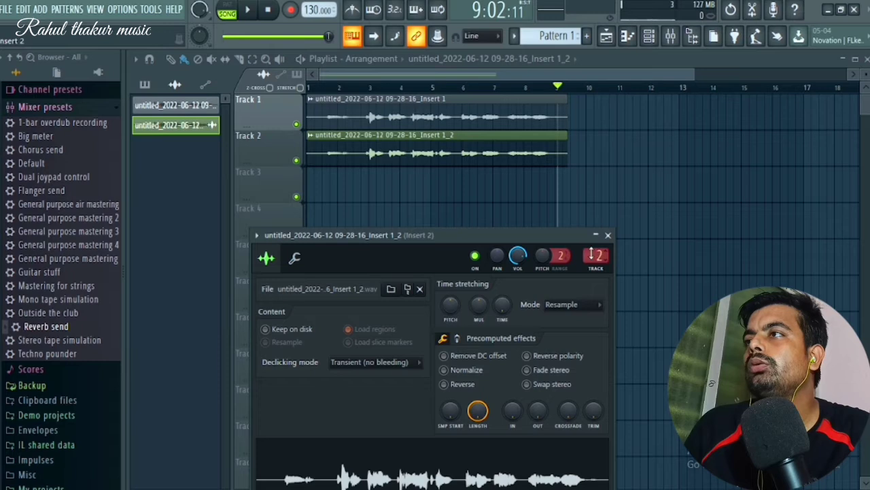
pyautogui.click(609, 235)
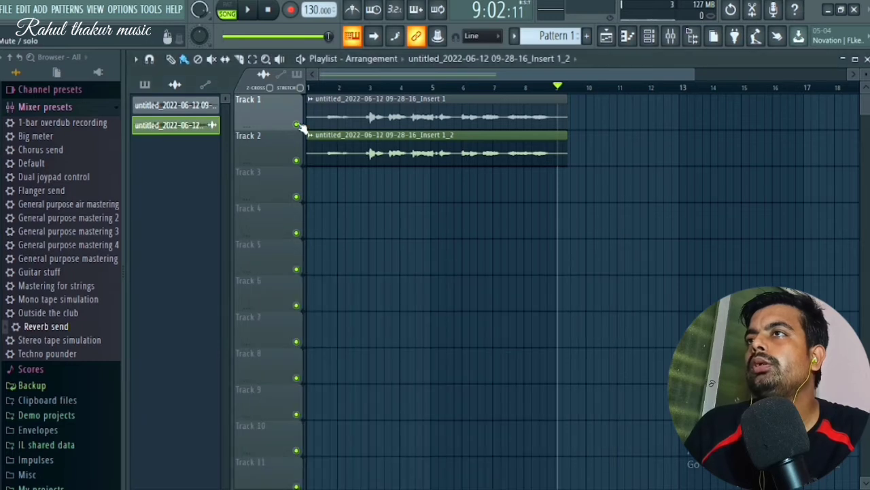
# Step: Mute playlist Track 1 and play back the denoised clip on Track 2
pyautogui.click(297, 125)
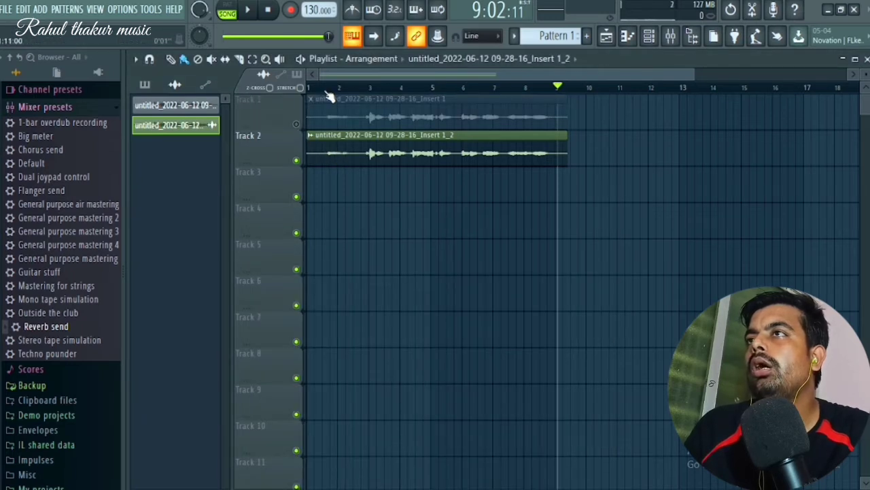
pyautogui.press('space')
pyautogui.click(250, 12)
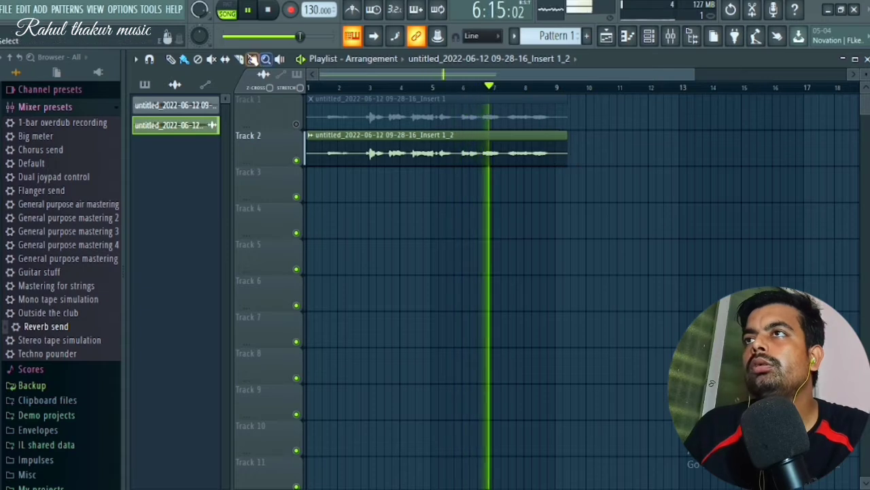
# Step: Slice the denoised clip on Track 2 at bar 9 and remove the leftover end
pyautogui.click(239, 58)
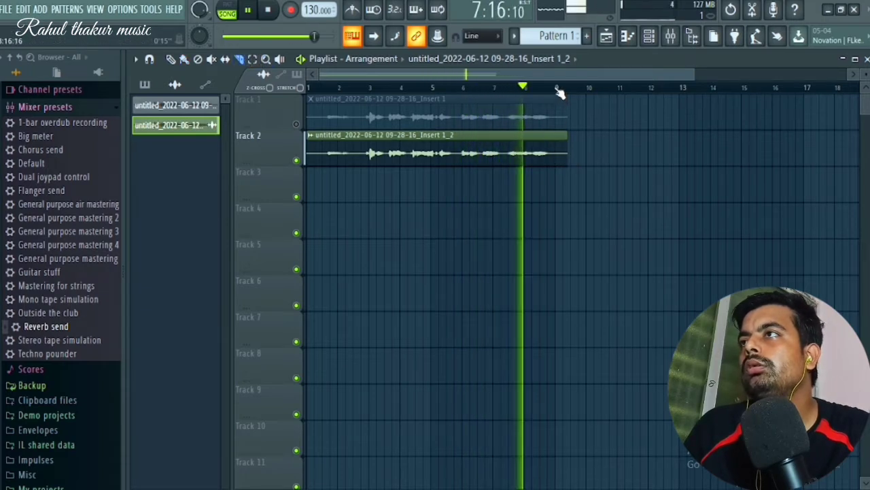
pyautogui.scroll(5, 560, 88)
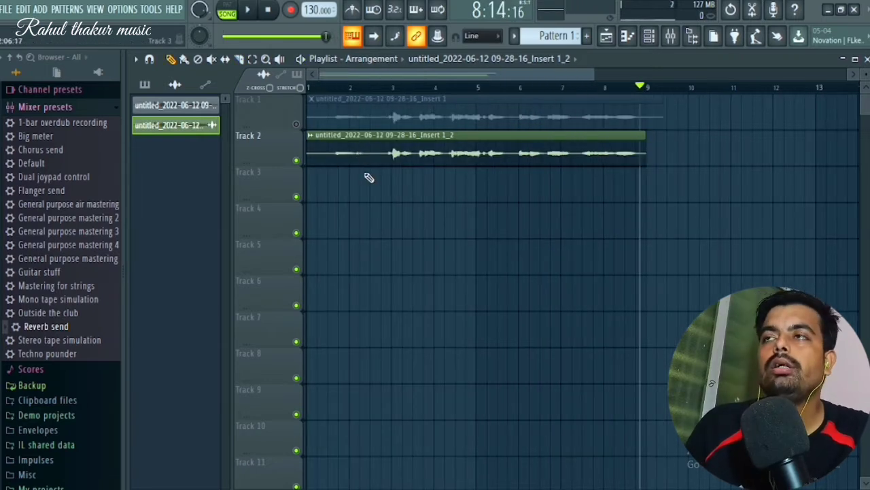
# Step: Open the denoised Track 2 clip in Newtone for pitch correction
pyautogui.click(311, 136)
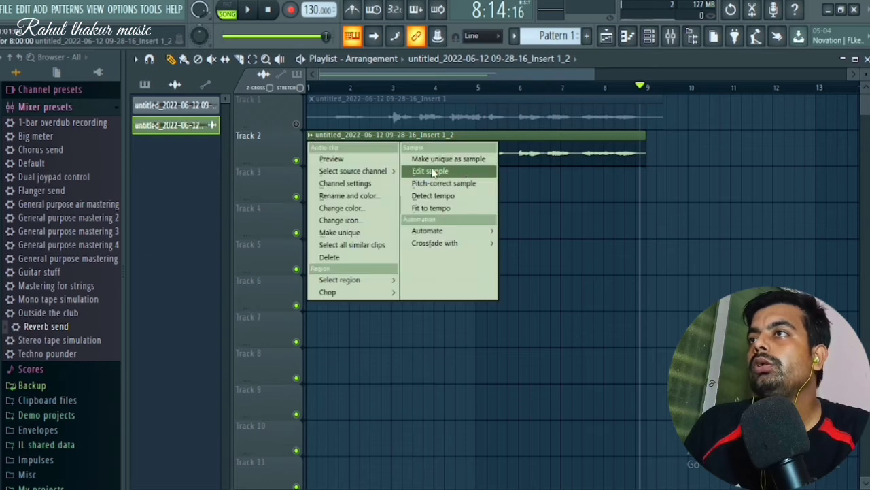
pyautogui.click(464, 185)
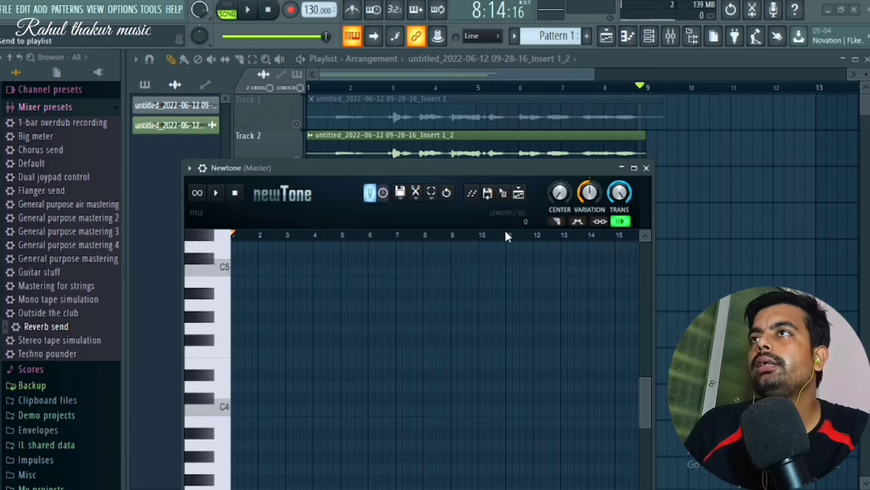
# Step: Examine Newtone's file and edit options, including the major and minor Scale choices, and close Newtone
pyautogui.moveTo(476, 171); pyautogui.dragTo(473, 107)
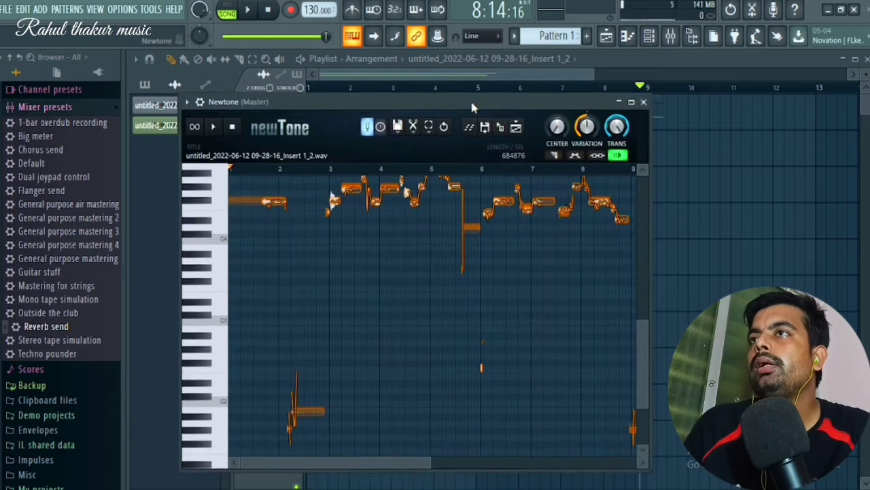
pyautogui.click(399, 127)
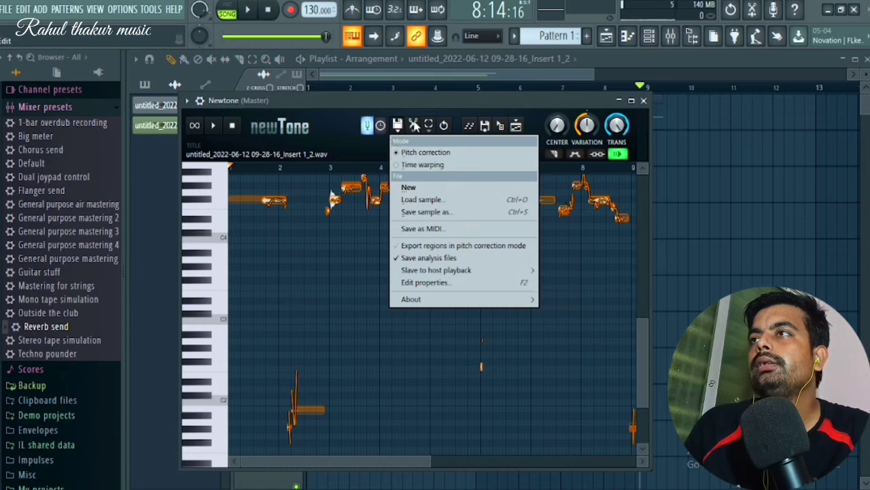
pyautogui.click(414, 126)
pyautogui.moveTo(478, 316)
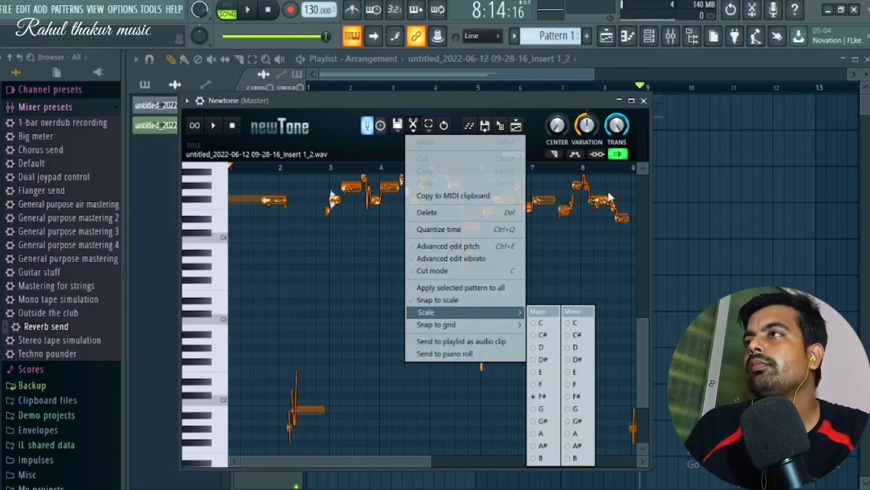
pyautogui.click(644, 100)
pyautogui.click(643, 100)
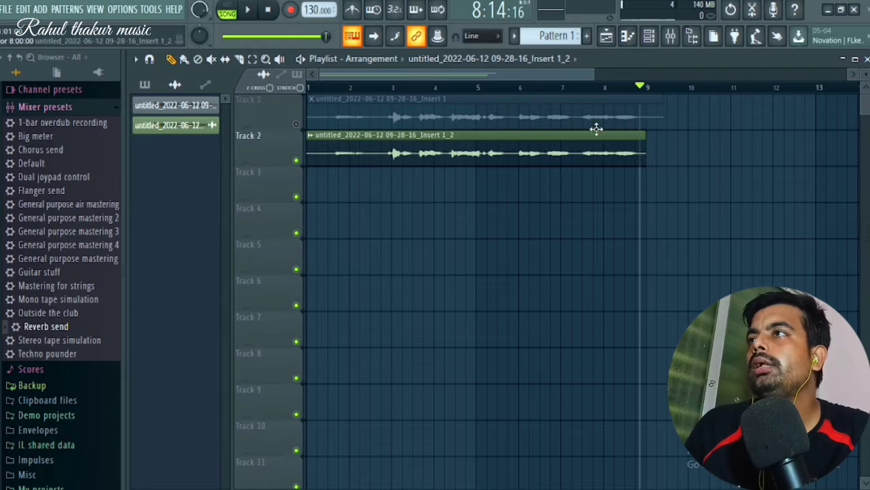
# Step: Load Melodyne into slot 1 of mixer track Insert 2, dismiss its welcome window and minimize the plug-in
pyautogui.click(670, 35)
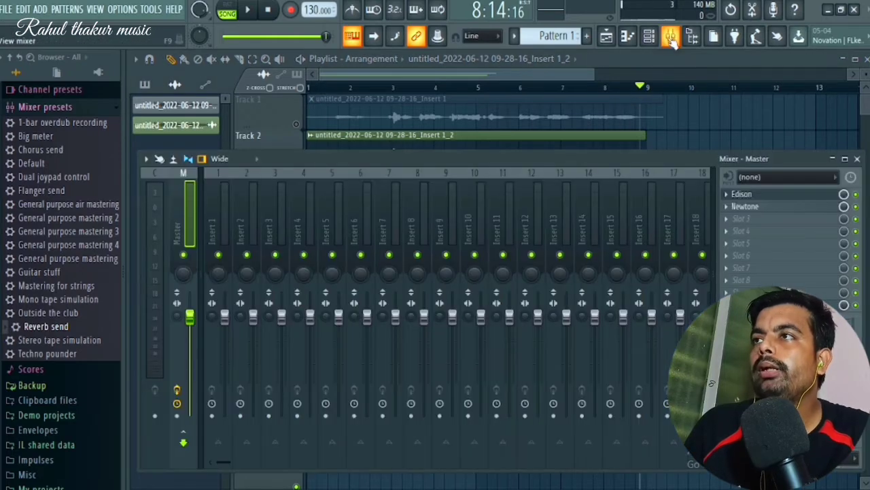
pyautogui.click(242, 215)
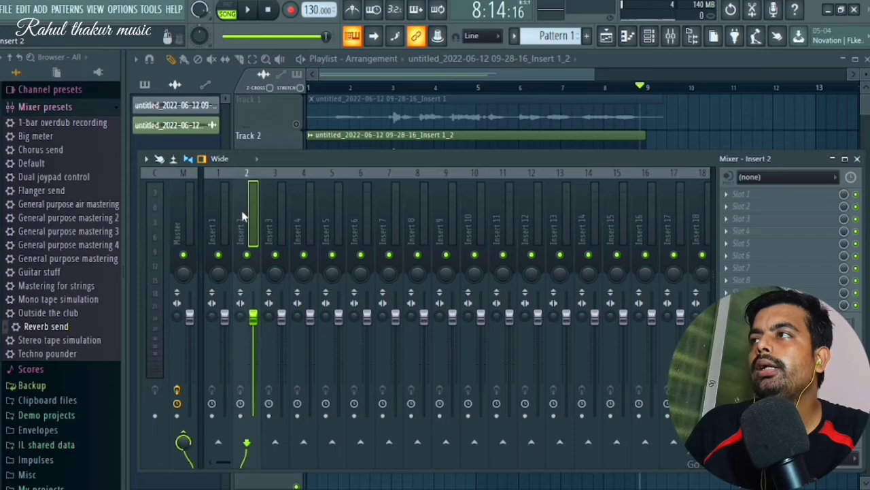
pyautogui.click(740, 195)
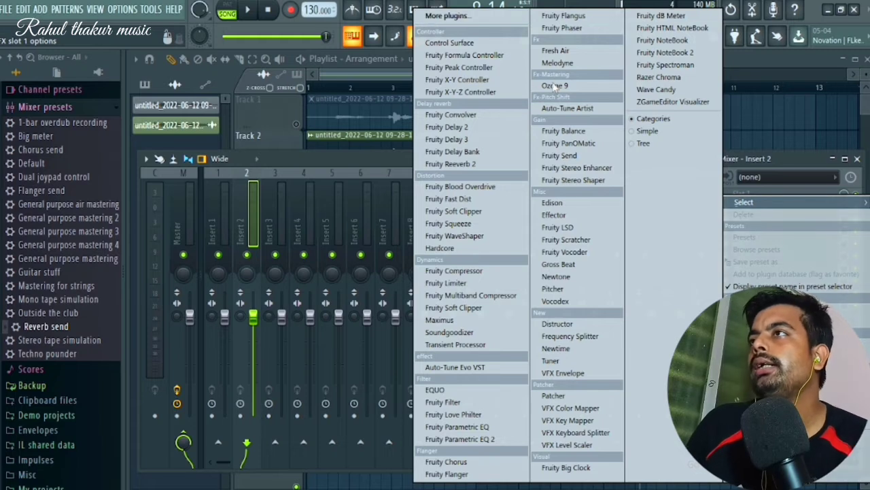
pyautogui.click(559, 63)
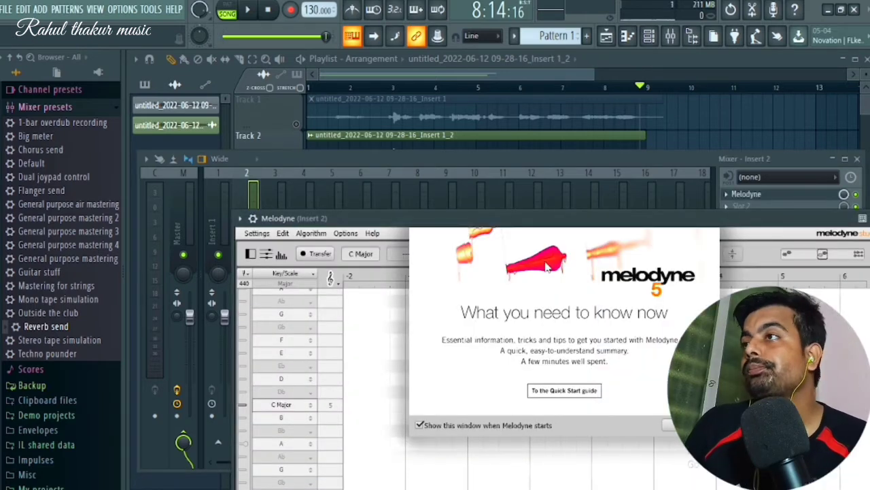
pyautogui.click(670, 424)
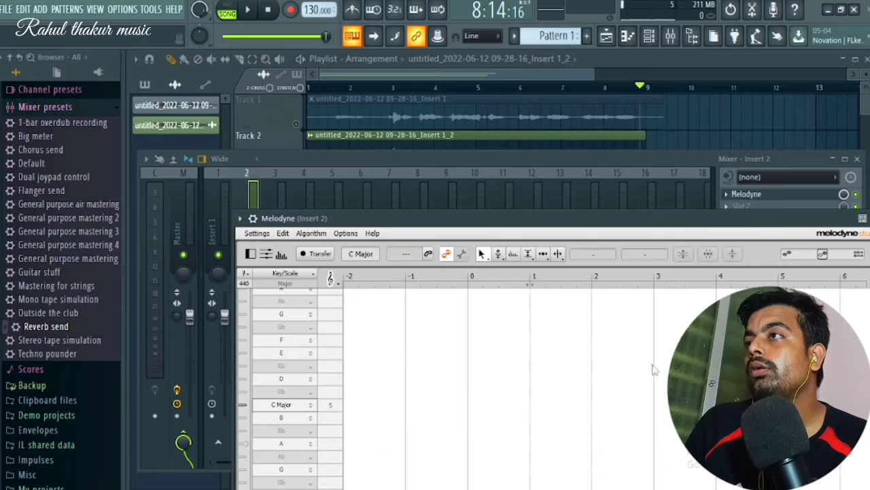
pyautogui.moveTo(635, 220); pyautogui.dragTo(545, 85)
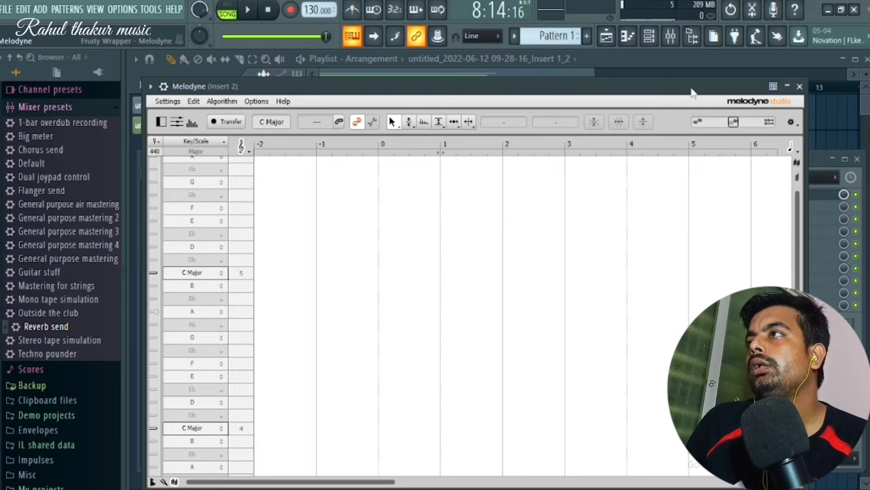
pyautogui.click(787, 86)
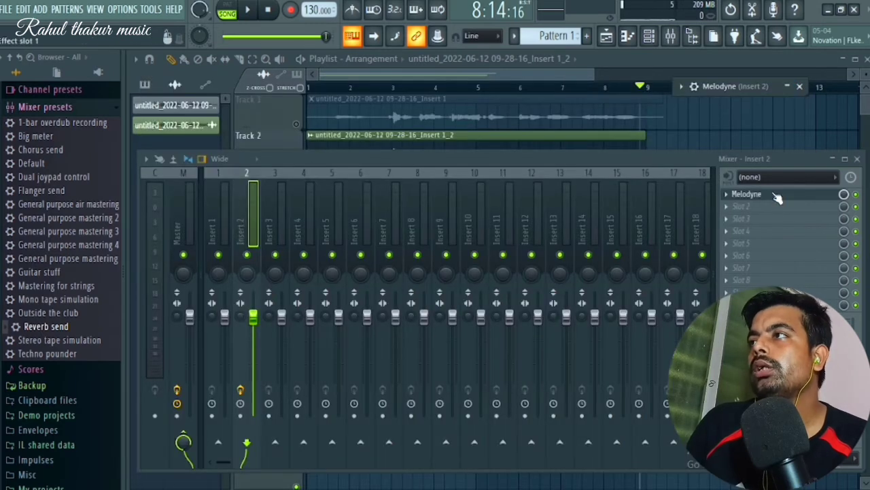
# Step: Load Auto-Tune Artist into slot 2 of mixer track Insert 2 and bring its full interface into view
pyautogui.click(737, 209)
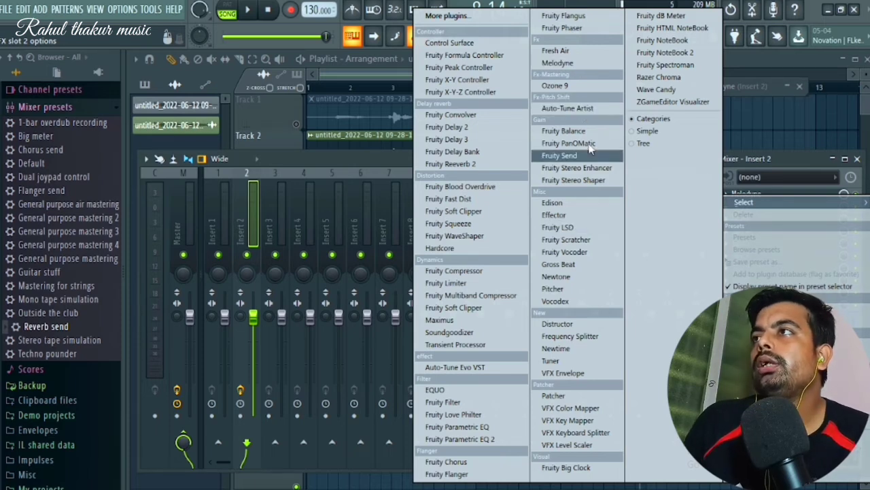
pyautogui.click(586, 111)
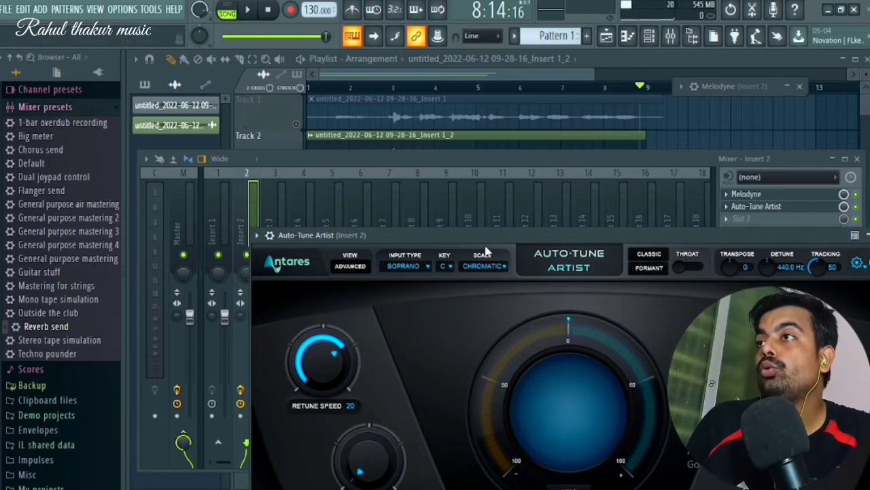
pyautogui.moveTo(523, 235); pyautogui.dragTo(425, 106)
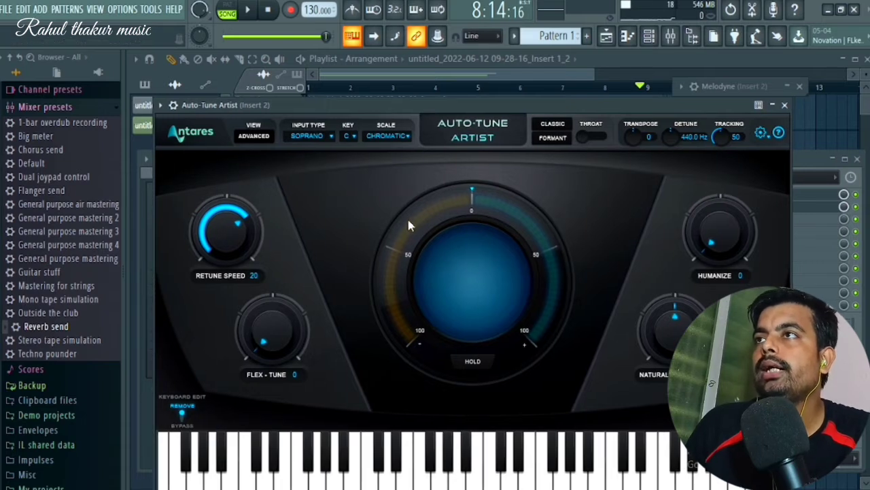
# Step: Set the Auto-Tune Artist key to F# and review the input type choices, keeping Soprano
pyautogui.click(324, 136)
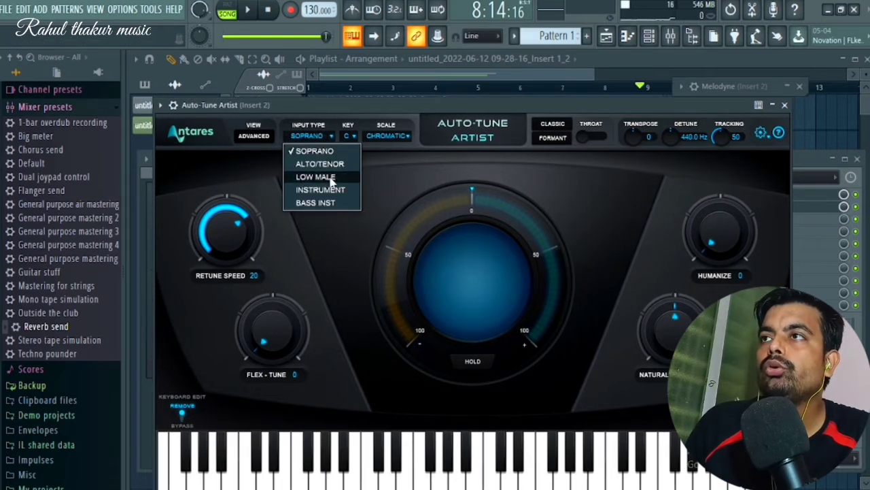
pyautogui.click(316, 135)
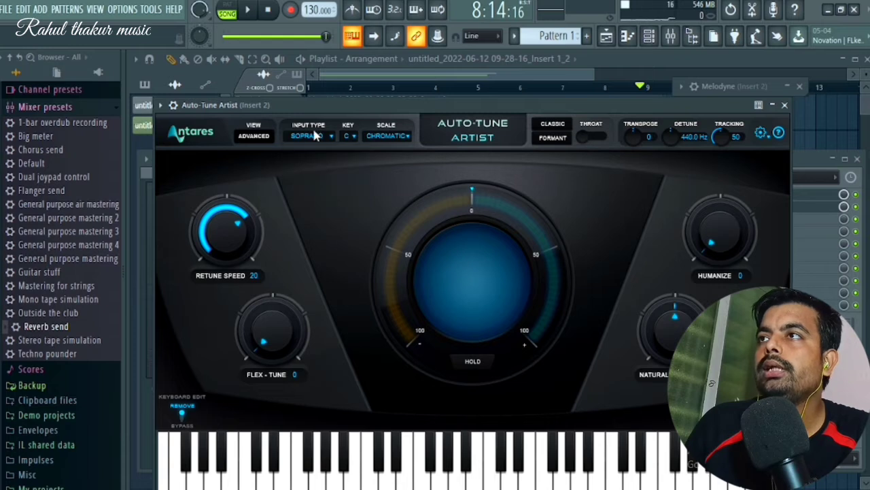
pyautogui.click(350, 137)
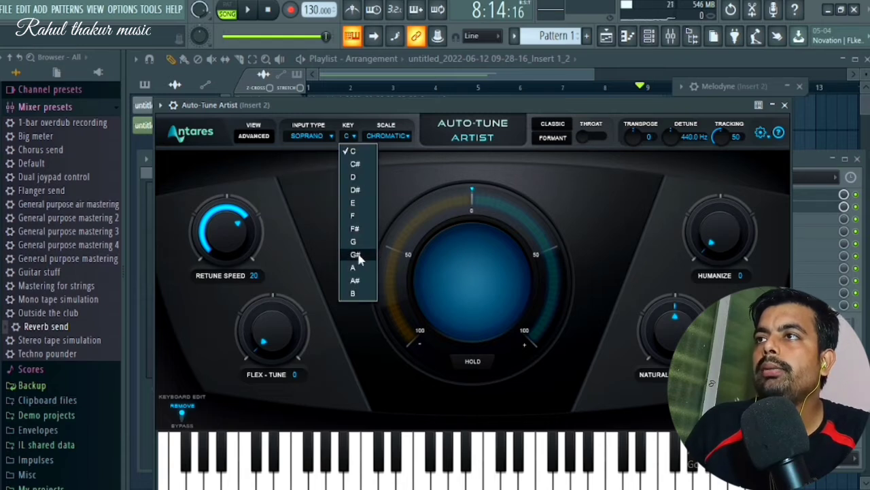
pyautogui.click(356, 228)
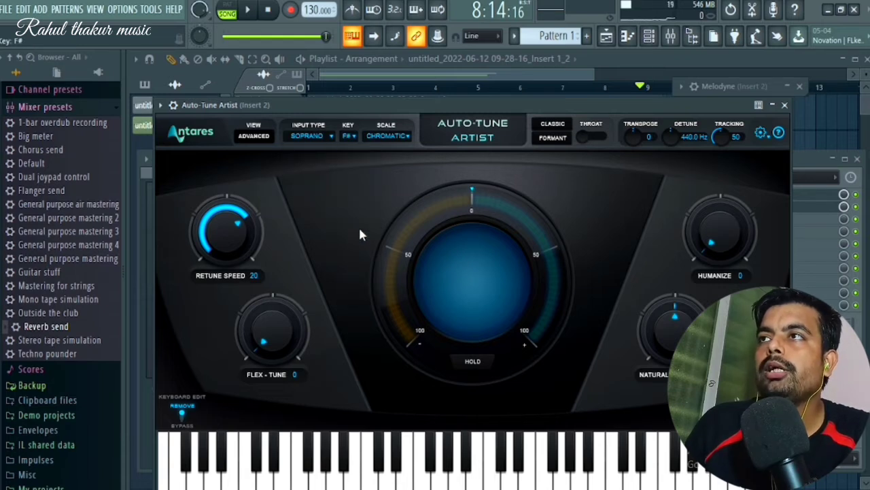
pyautogui.click(320, 136)
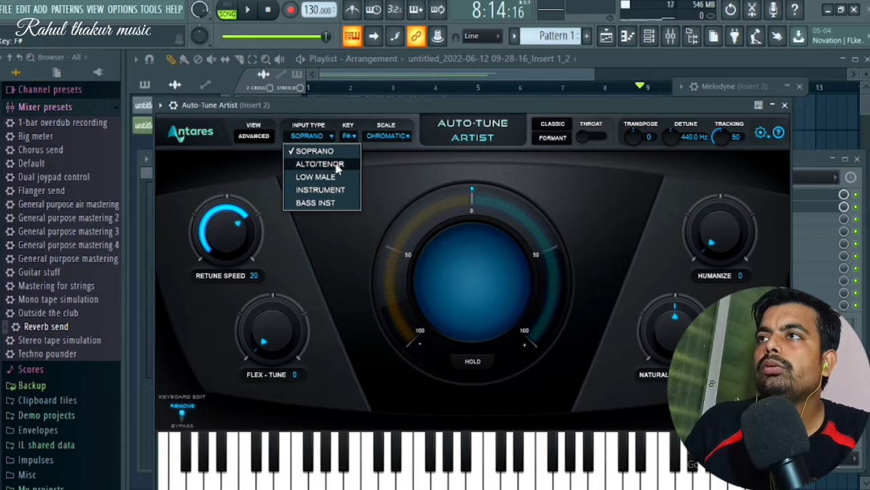
pyautogui.click(409, 152)
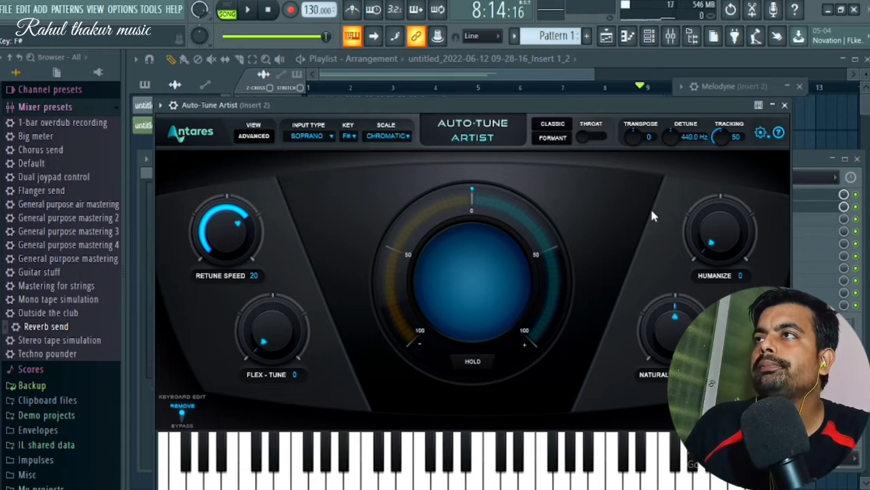
# Step: Set Flex-Tune to 13 in Auto-Tune Artist during playback of the vocal clip, close the plug-in and pause playback
pyautogui.click(260, 10)
pyautogui.moveTo(442, 103); pyautogui.dragTo(469, 178)
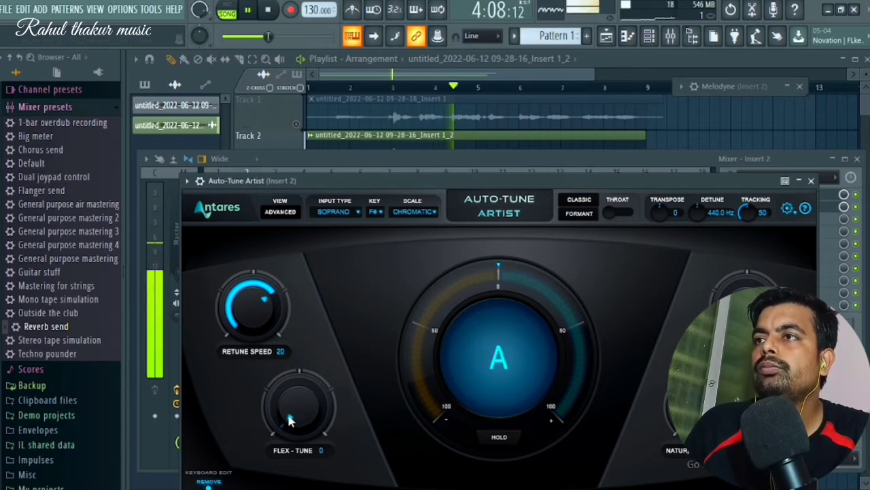
pyautogui.moveTo(288, 421); pyautogui.dragTo(286, 379)
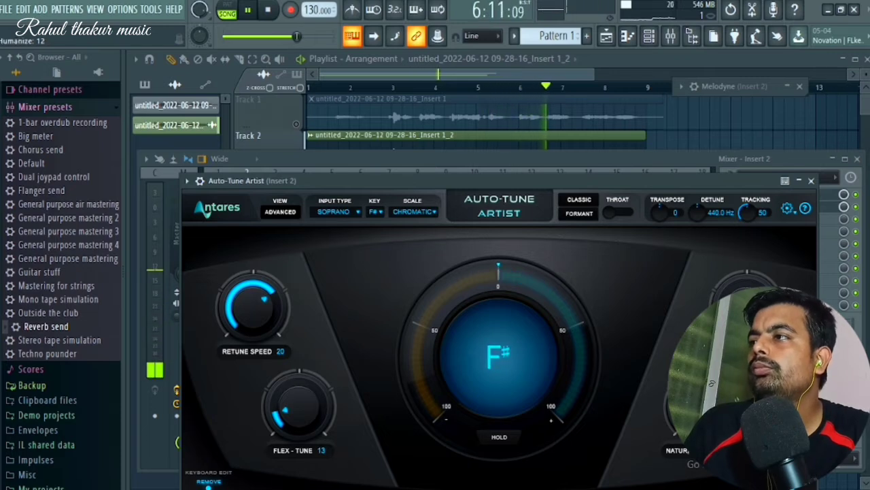
pyautogui.click(813, 181)
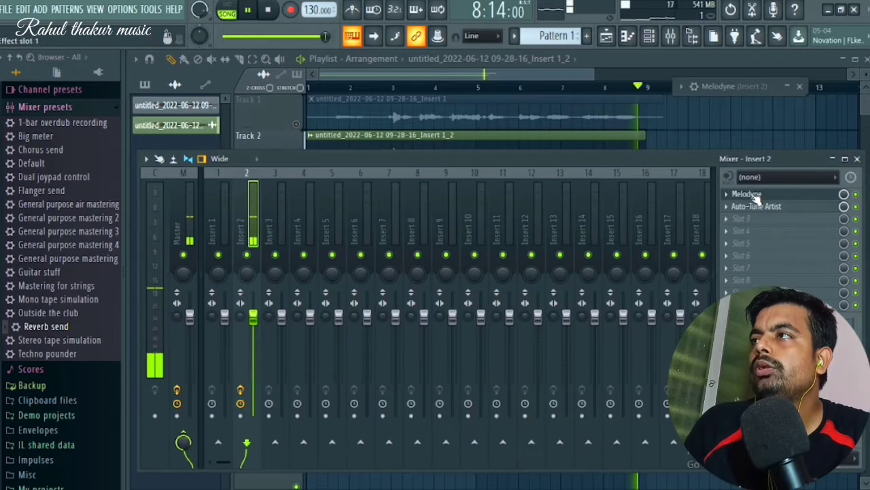
pyautogui.click(249, 9)
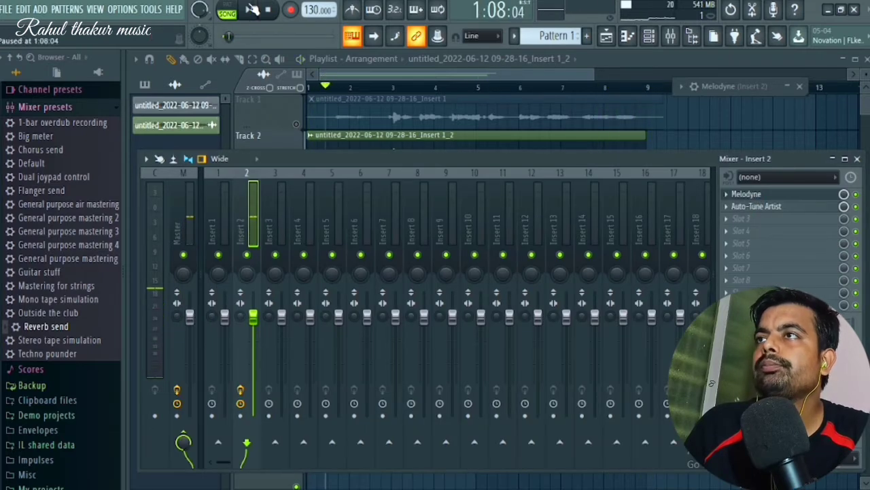
# Step: Reopen Melodyne from slot 1 of Insert 2 and expand its window to show the whole note editor
pyautogui.click(789, 196)
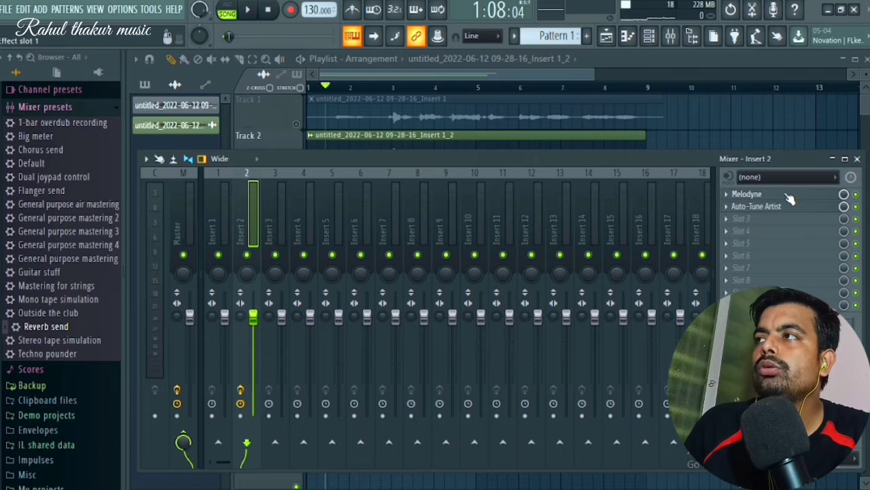
pyautogui.click(787, 197)
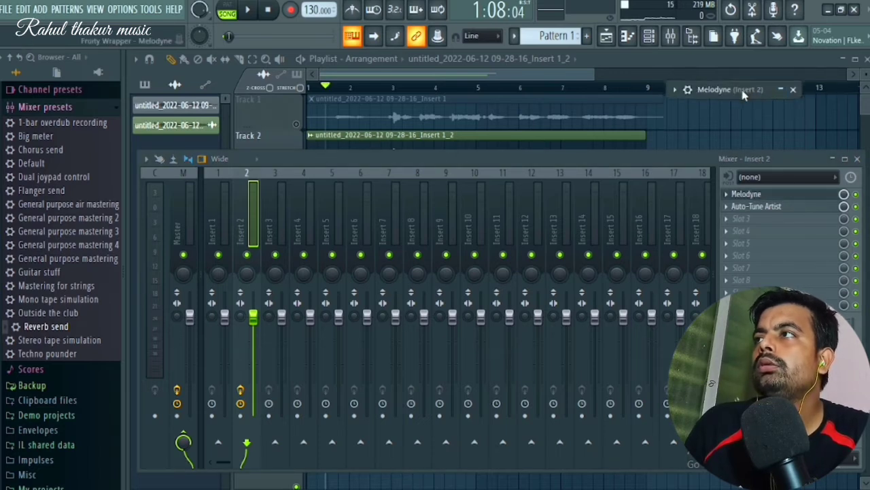
pyautogui.moveTo(763, 87); pyautogui.dragTo(626, 111)
pyautogui.click(655, 110)
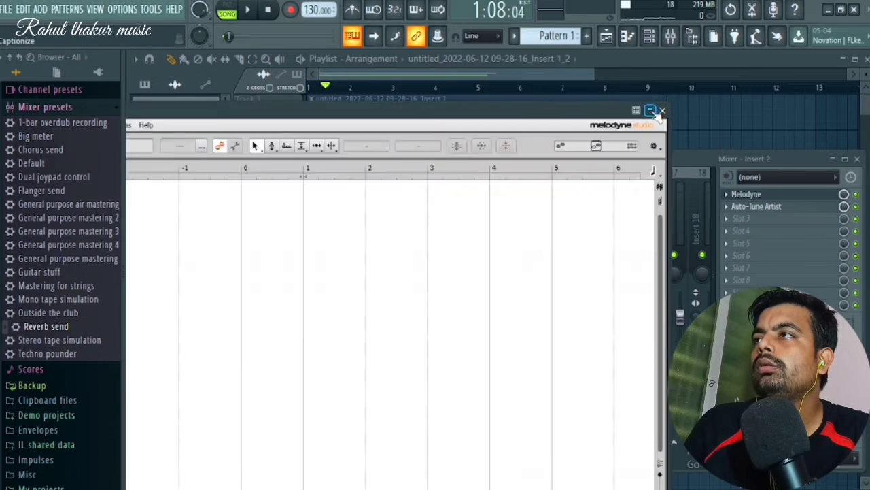
pyautogui.moveTo(607, 112); pyautogui.dragTo(667, 68)
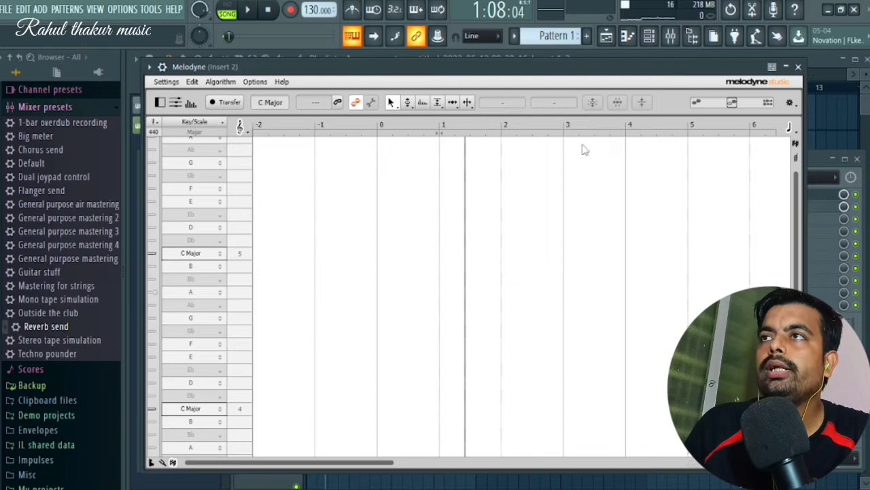
# Step: Transfer the Track 2 vocal into Melodyne by playing the clip through, and stop playback
pyautogui.click(228, 104)
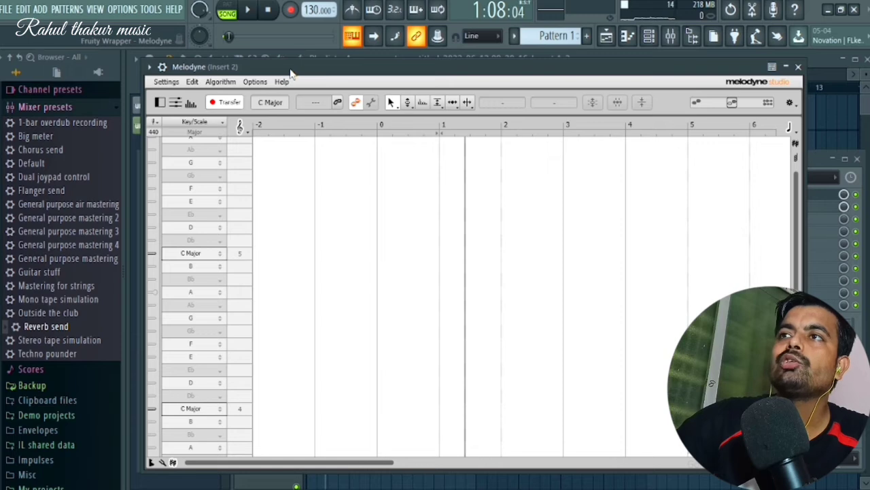
pyautogui.press('space')
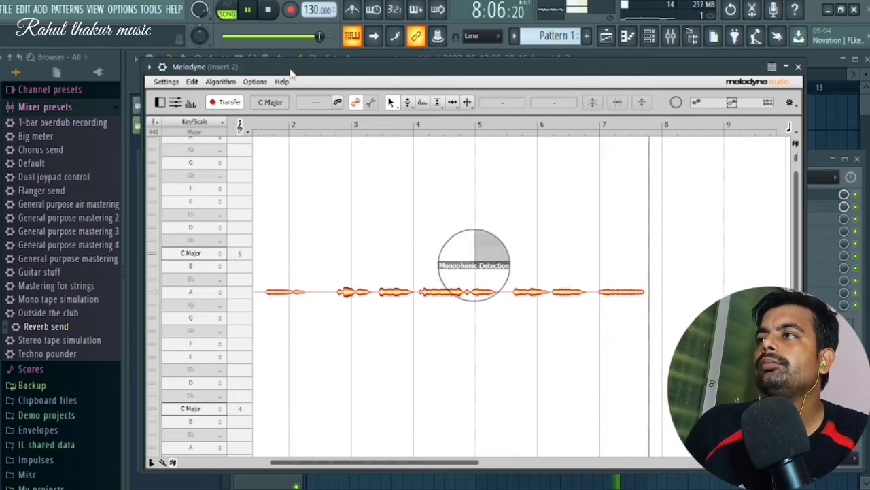
pyautogui.press('space')
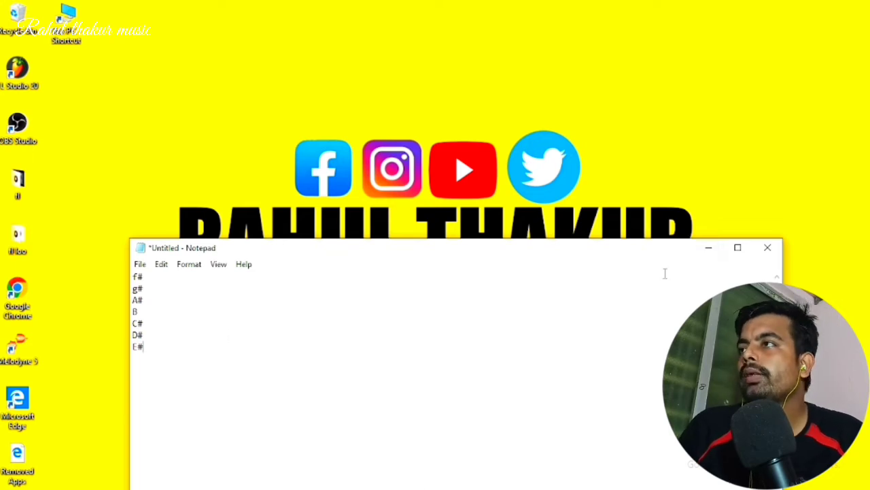
# Step: Minimize Notepad, restore Melodyne and enlarge the opening bars of the transferred vocal to examine its notes
pyautogui.click(708, 248)
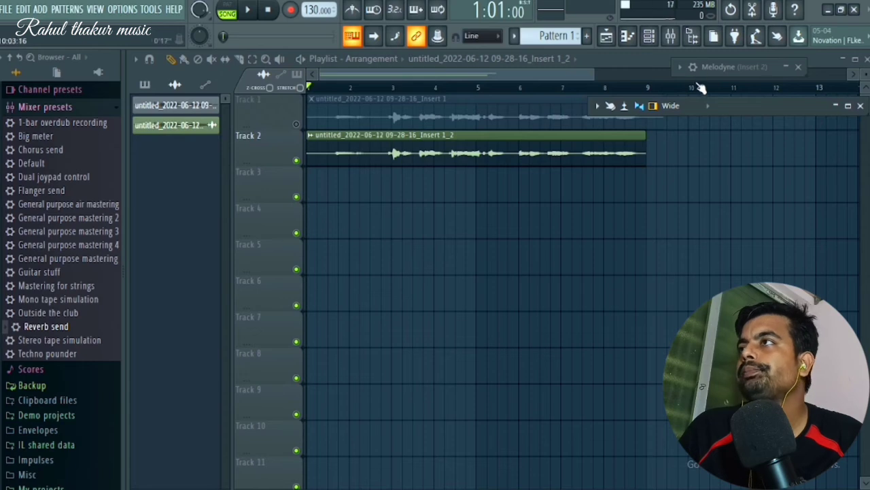
pyautogui.click(724, 68)
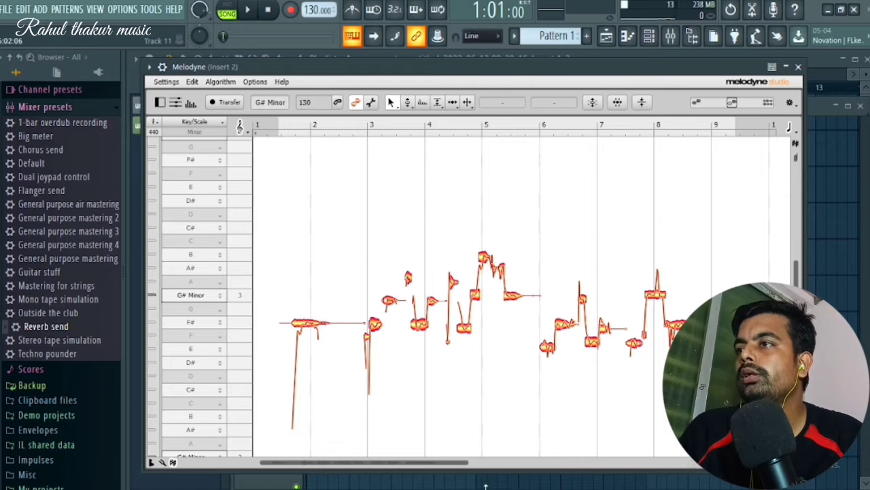
pyautogui.moveTo(463, 459); pyautogui.dragTo(359, 461)
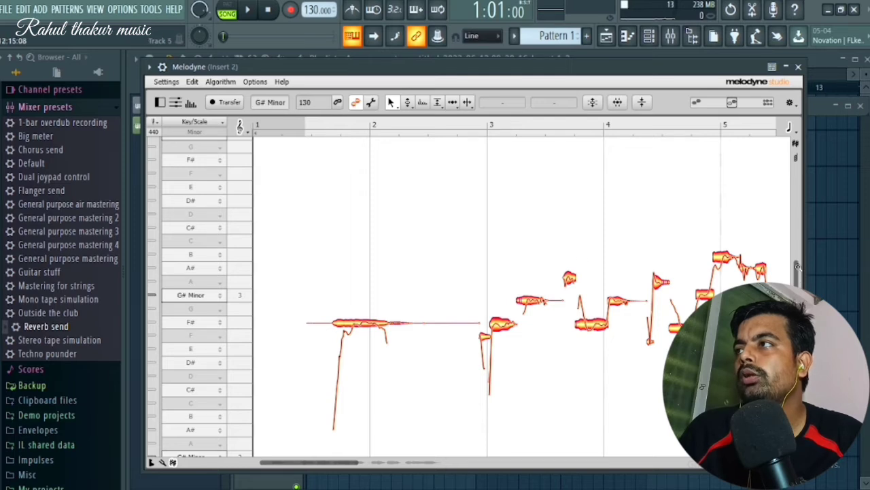
pyautogui.scroll(-2, 797, 265)
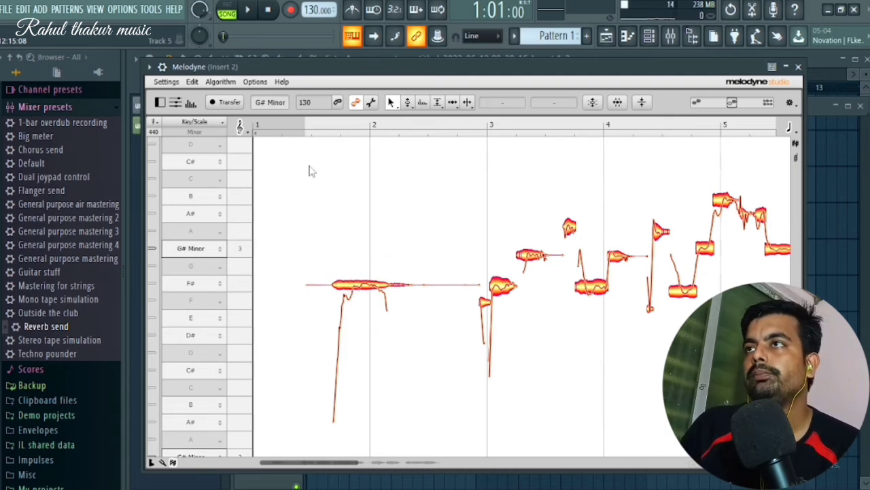
# Step: Tune the short note before bar 3 and the note at bar 3 to F#3, and the following note to G#3, all at 0 ct
pyautogui.press('space')
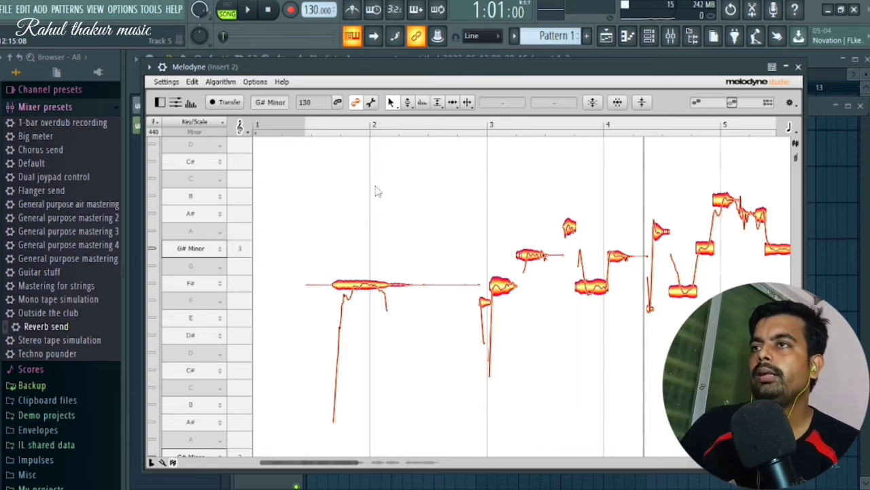
pyautogui.click(485, 305)
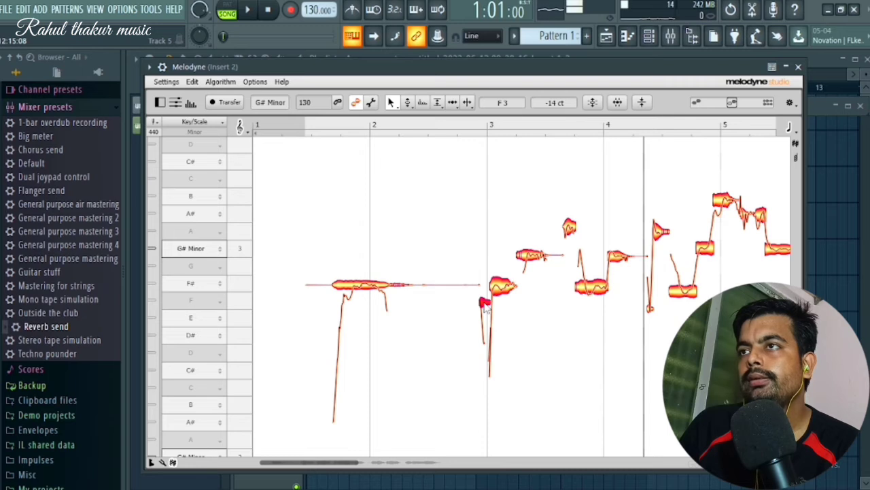
pyautogui.moveTo(484, 304); pyautogui.dragTo(484, 289)
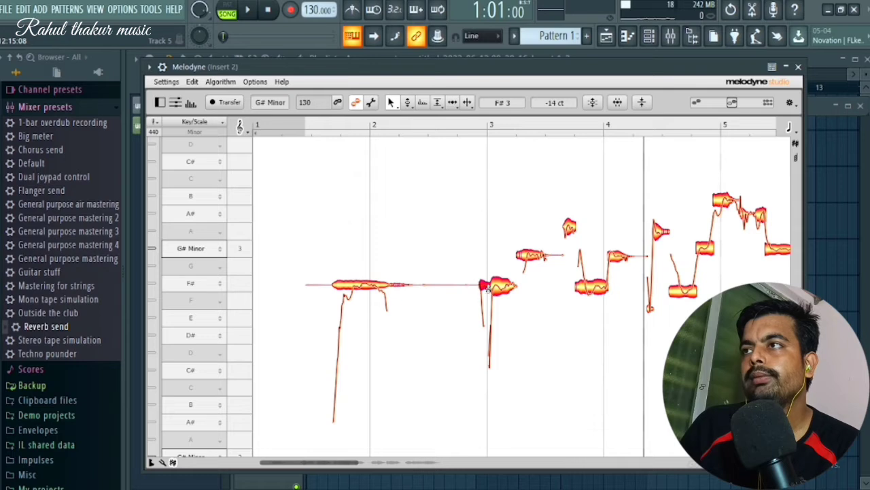
pyautogui.click(532, 257)
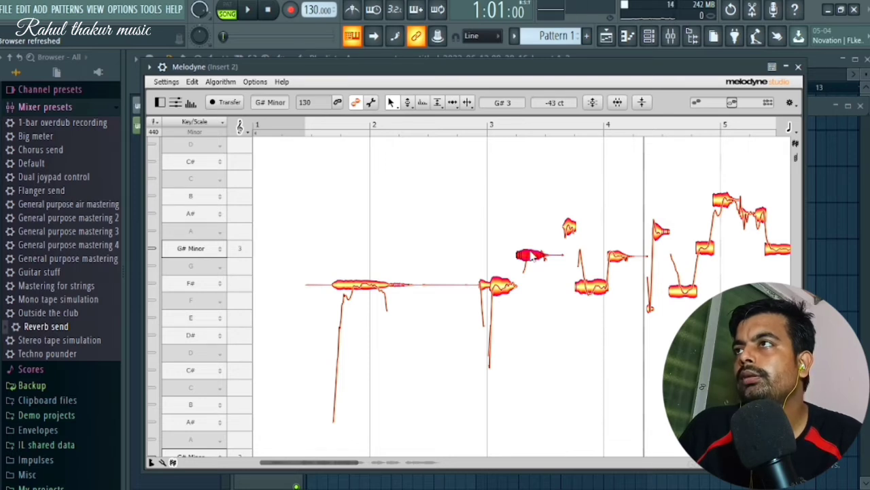
pyautogui.moveTo(534, 257); pyautogui.dragTo(533, 249)
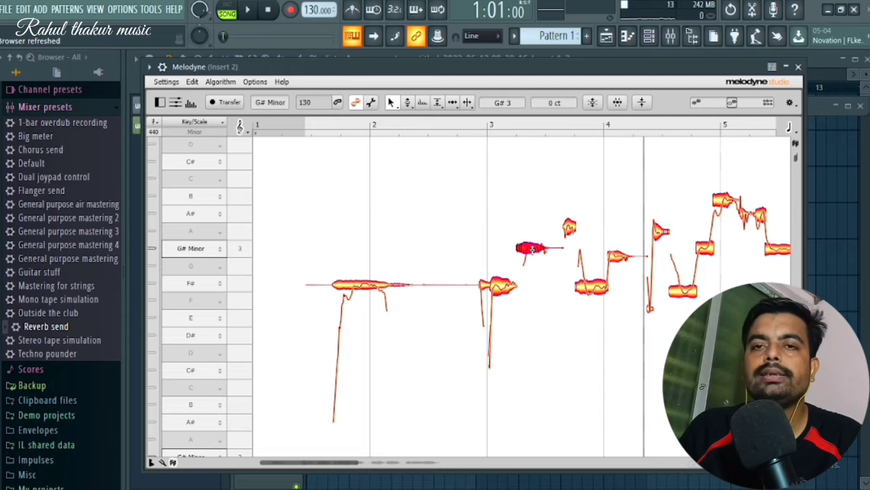
pyautogui.click(501, 284)
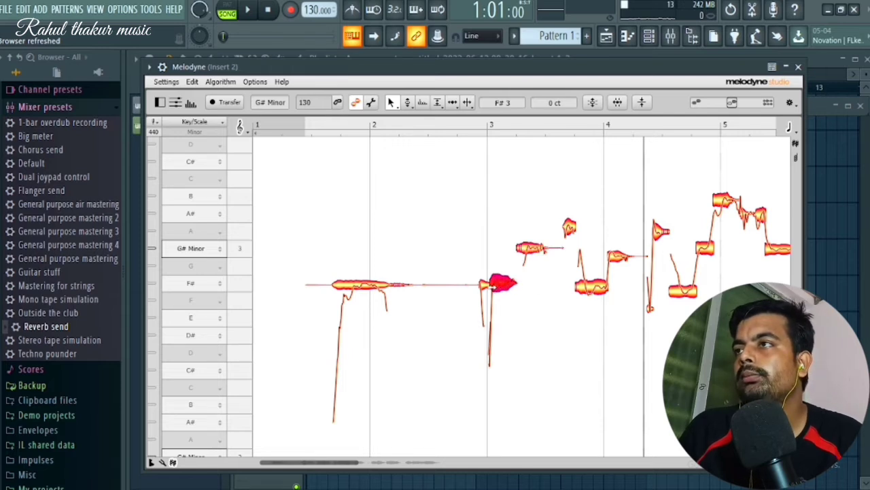
pyautogui.click(483, 284)
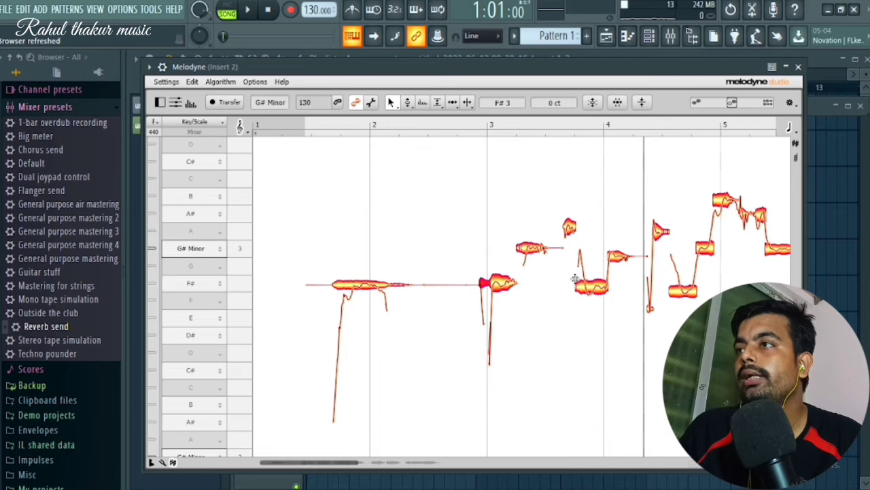
# Step: Check the scale notes listed in Notepad, minimize it and return to the Melodyne editor
pyautogui.click(826, 8)
pyautogui.click(517, 481)
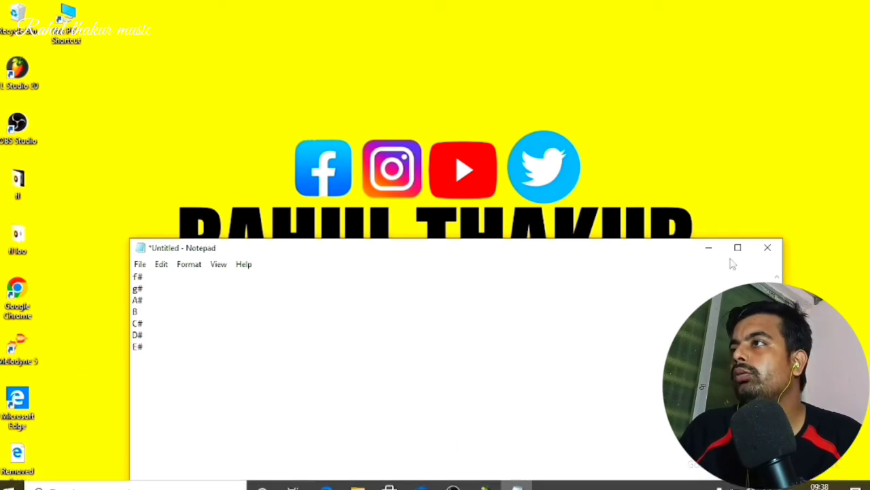
pyautogui.click(710, 249)
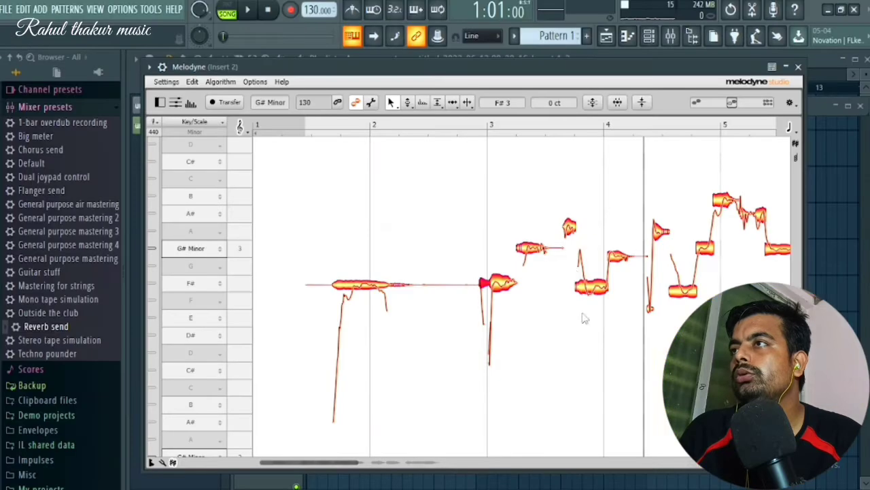
# Step: Raise the short high note between bars 3 and 4 to A#3 at 0 ct, and play the passage back
pyautogui.click(533, 247)
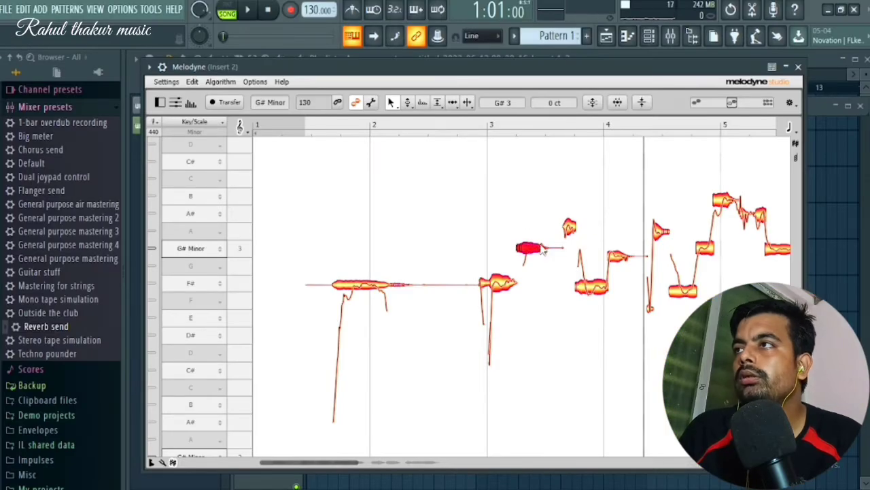
pyautogui.click(570, 227)
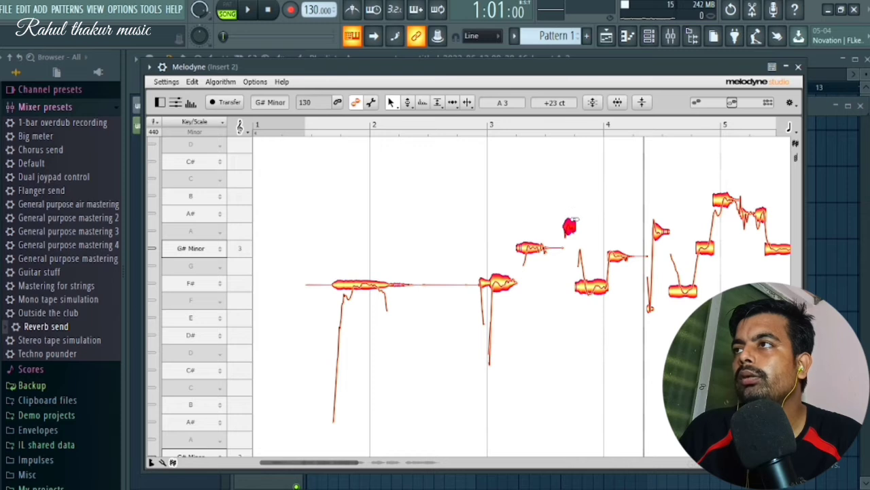
pyautogui.moveTo(572, 233); pyautogui.dragTo(571, 217)
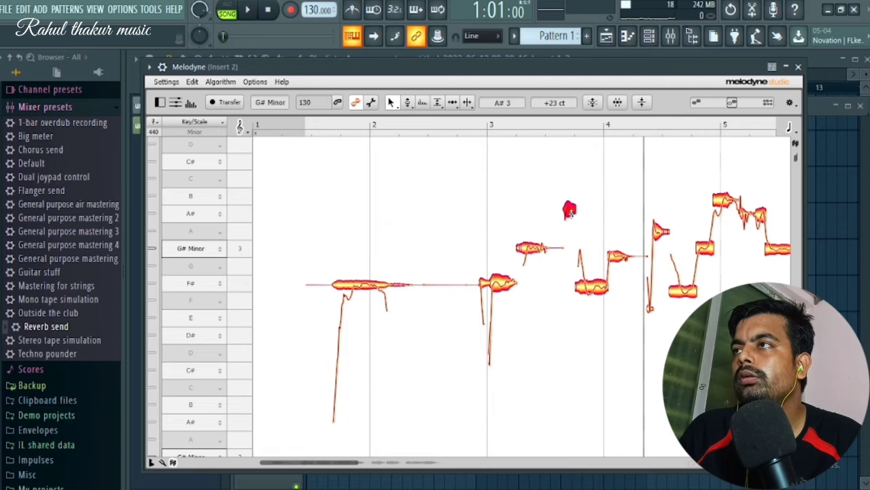
pyautogui.doubleClick(571, 213)
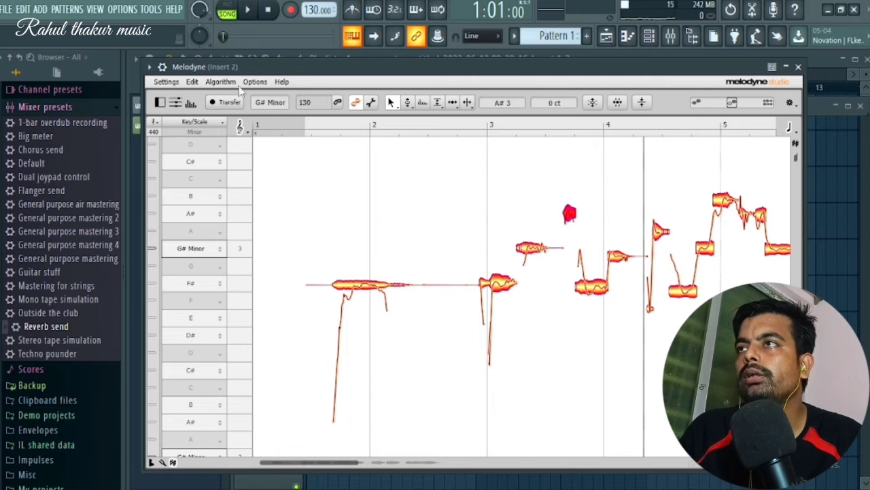
pyautogui.doubleClick(408, 166)
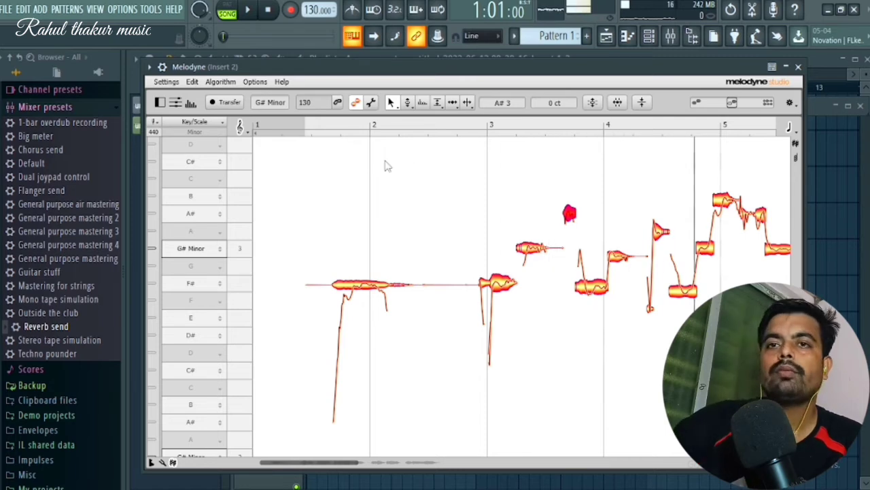
pyautogui.press('space')
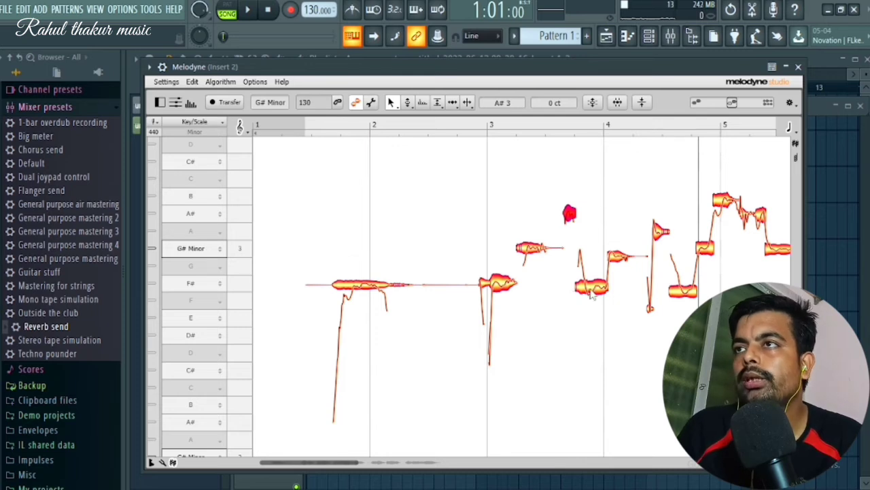
# Step: Center the note at bar 4 on G#3 at 0 ct and raise the high note midway through bar 4 to A#3
pyautogui.click(618, 260)
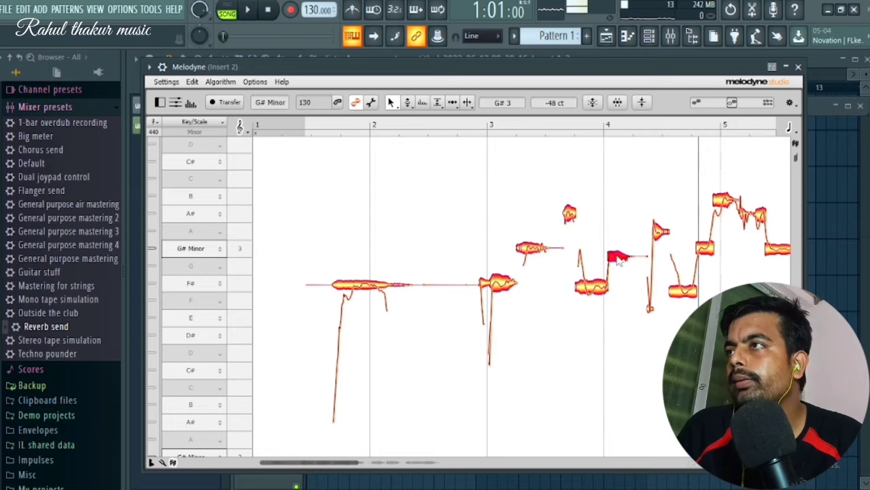
pyautogui.moveTo(618, 260); pyautogui.dragTo(619, 253)
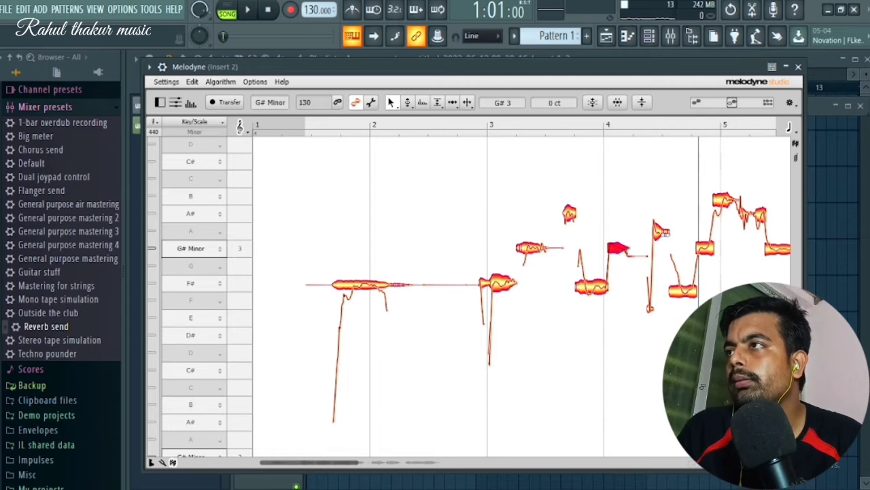
pyautogui.click(660, 238)
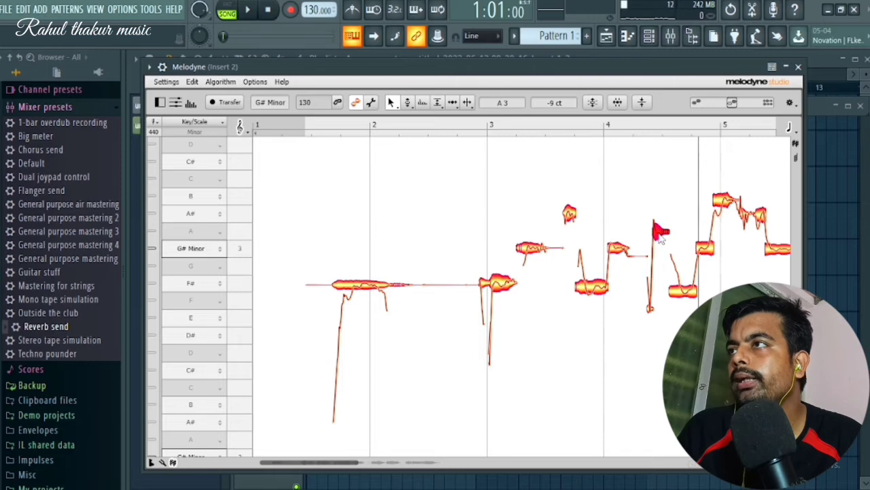
pyautogui.moveTo(660, 234); pyautogui.dragTo(660, 217)
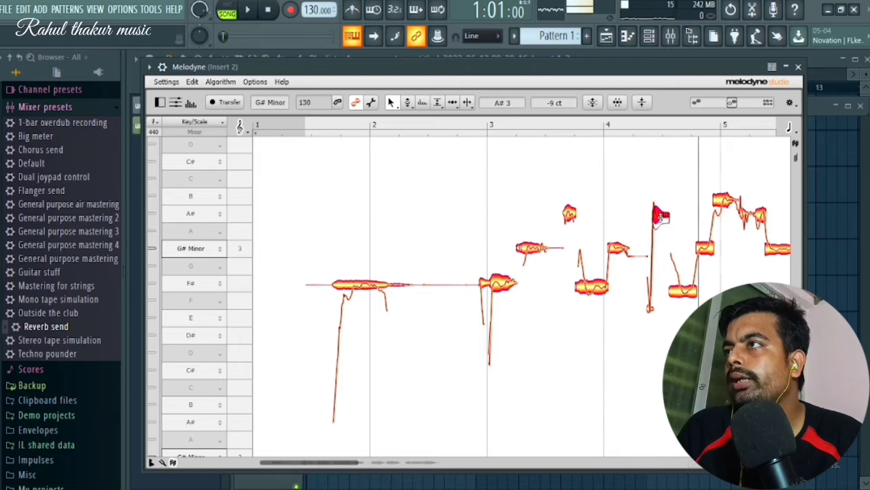
pyautogui.click(595, 171)
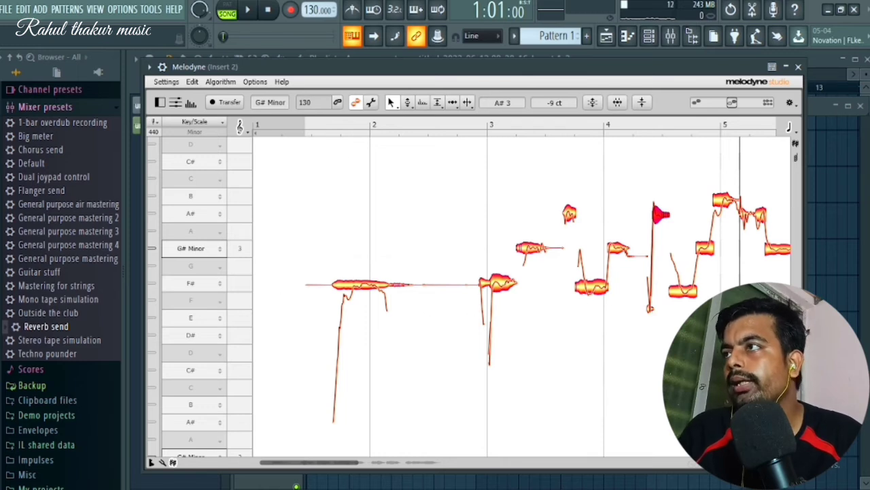
# Step: Raise the tiny low note in bar 4 to F#3 and center the longer note after it on F#3 at 0 ct
pyautogui.click(649, 304)
pyautogui.moveTo(649, 301); pyautogui.dragTo(650, 297)
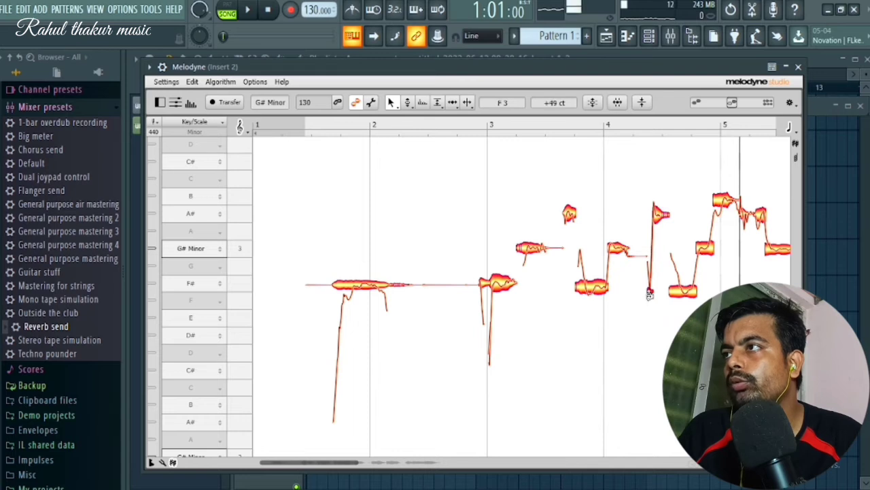
pyautogui.doubleClick(650, 295)
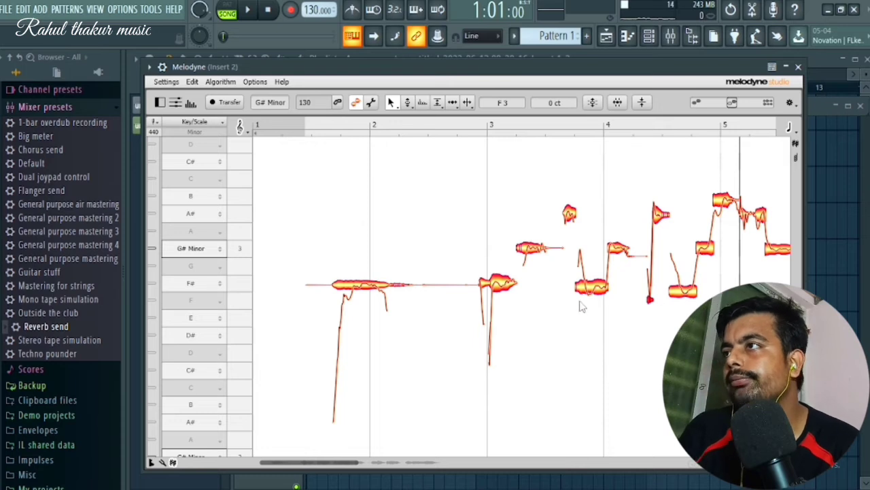
pyautogui.moveTo(650, 296); pyautogui.dragTo(651, 286)
pyautogui.click(691, 291)
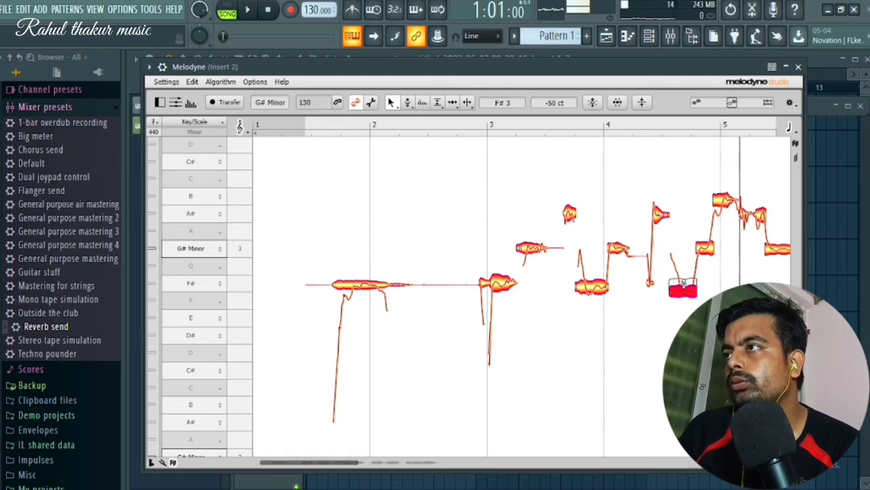
pyautogui.moveTo(685, 284)
pyautogui.mouseDown()
pyautogui.moveTo(685, 275)
pyautogui.moveTo(685, 283)
pyautogui.mouseUp()
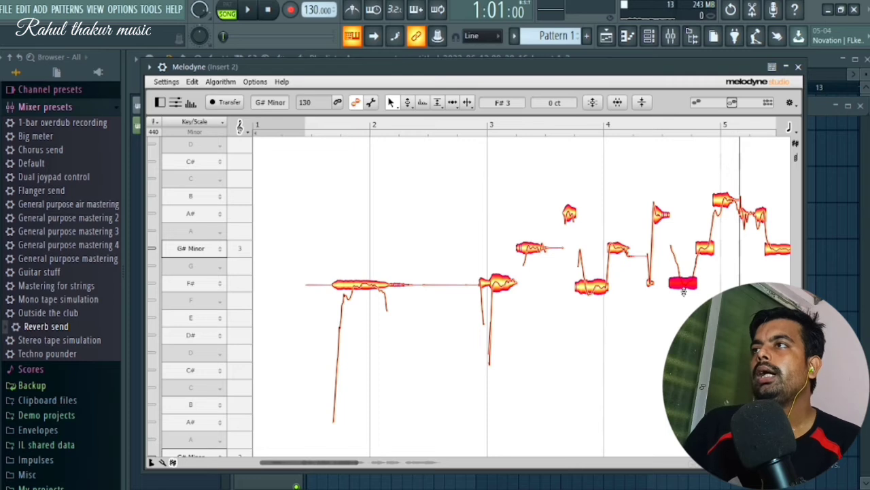
pyautogui.click(467, 125)
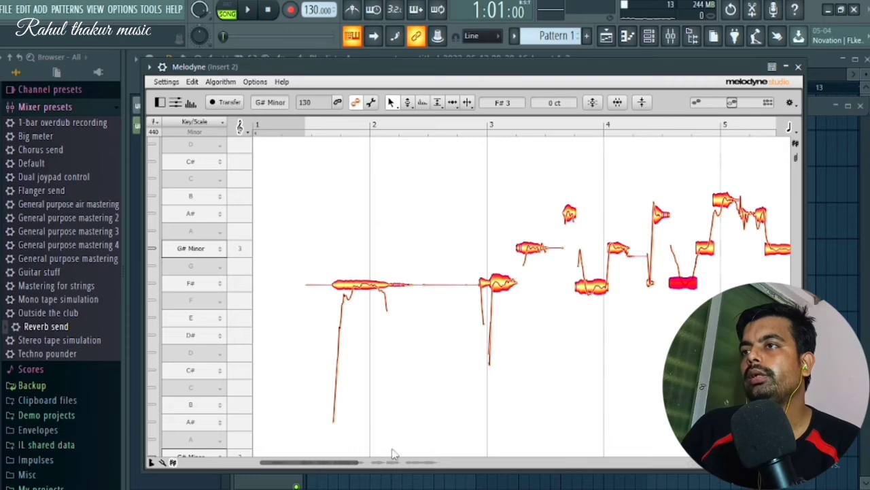
# Step: Bring bars 3 to 6 into view, review the scale notes in Notepad with its window moved higher, and return to Melodyne
pyautogui.moveTo(341, 466); pyautogui.dragTo(375, 470)
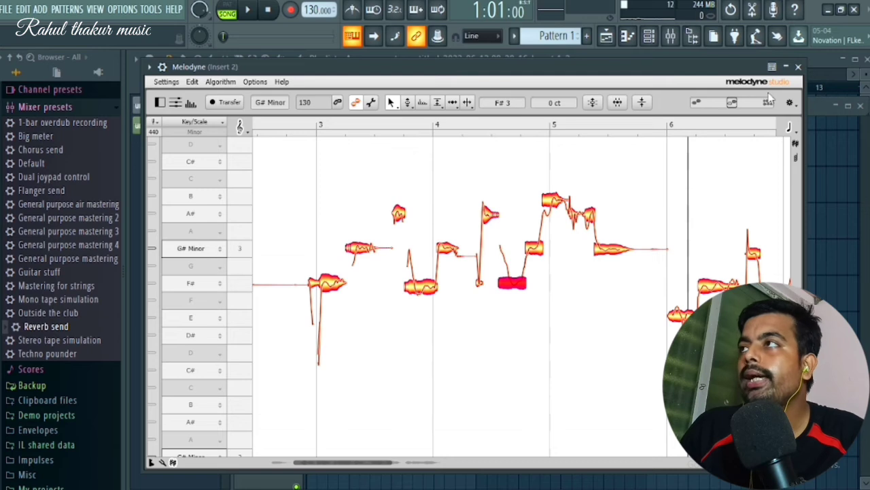
pyautogui.click(828, 14)
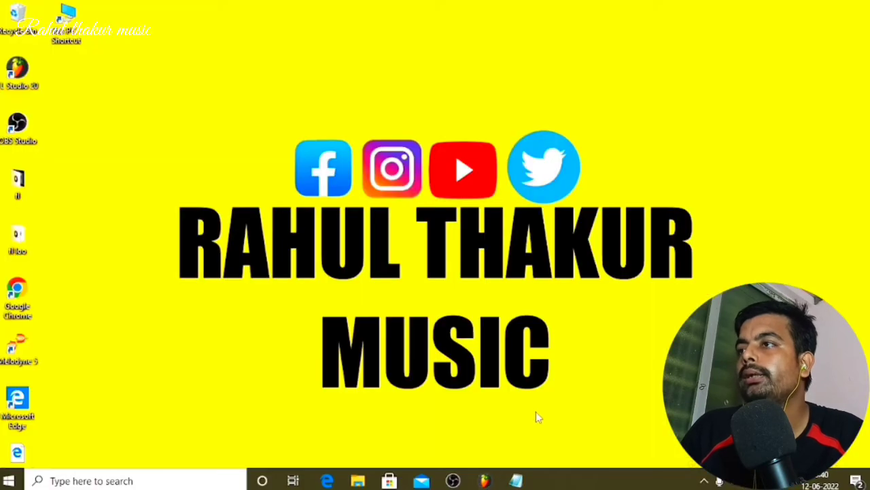
pyautogui.click(517, 481)
pyautogui.moveTo(499, 251); pyautogui.dragTo(491, 93)
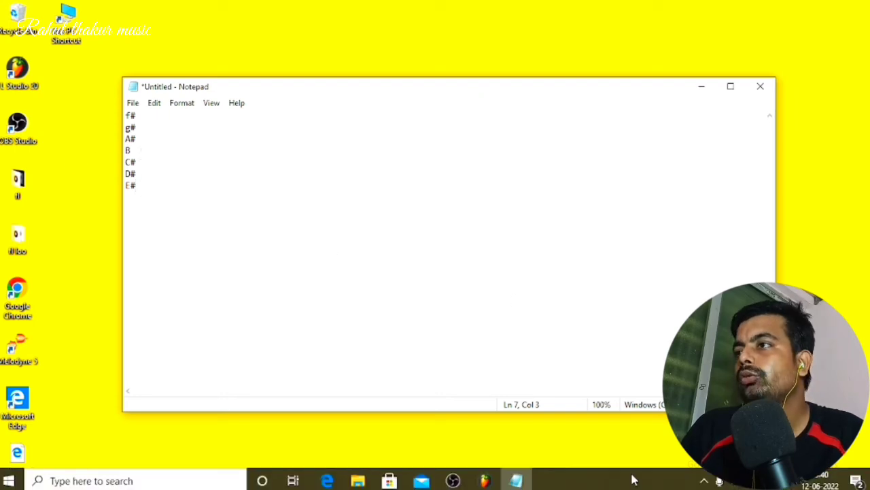
pyautogui.click(485, 481)
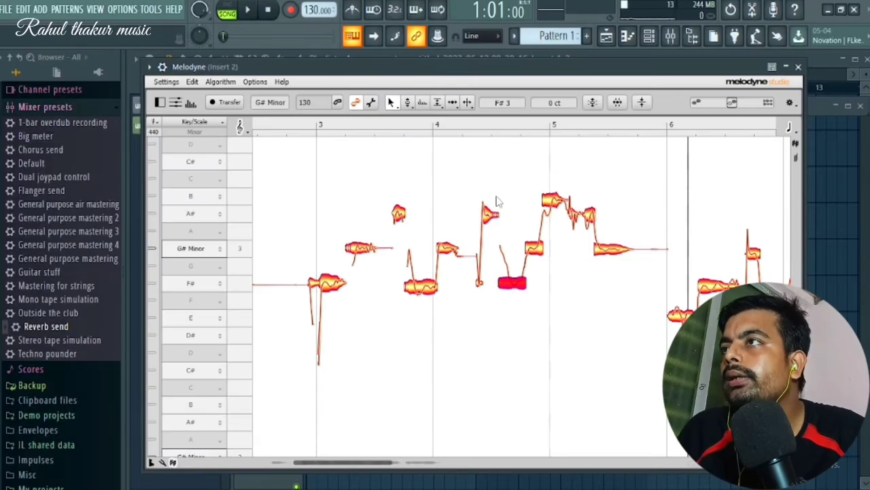
# Step: Snap the notes around bar 5 to B3, A#3 and G#3 at 0 ct, and clear the note selection
pyautogui.click(555, 200)
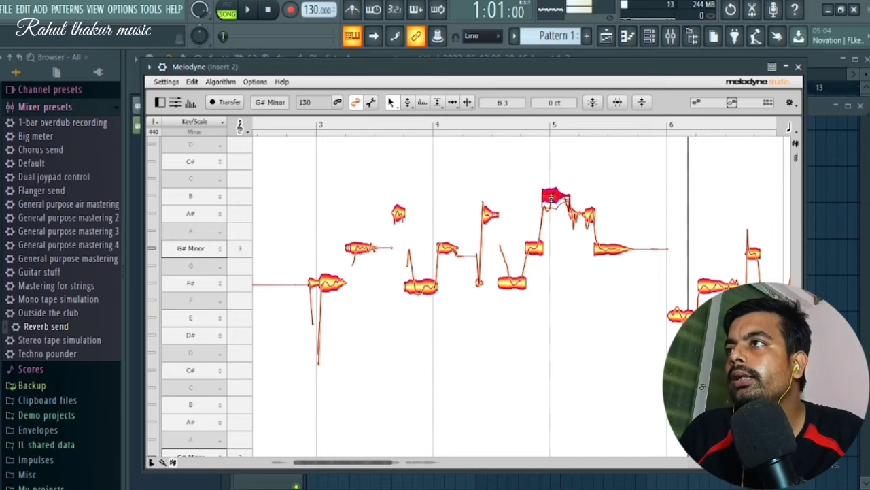
pyautogui.click(535, 253)
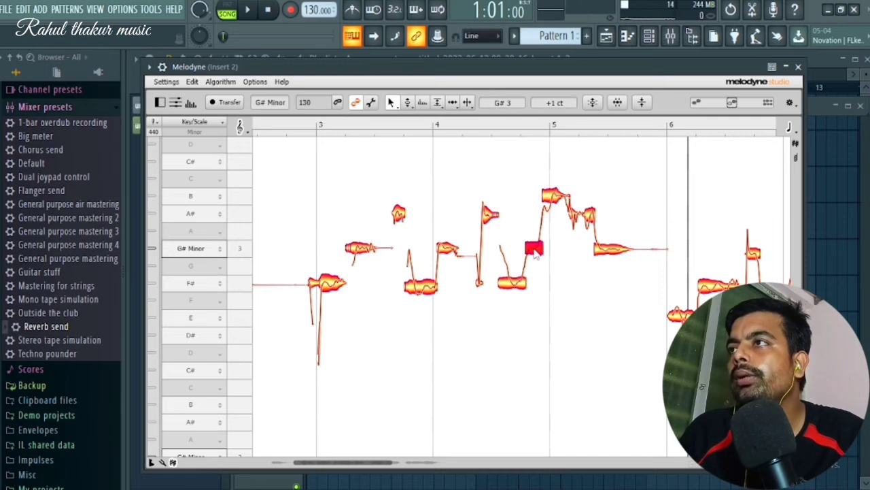
pyautogui.click(577, 219)
pyautogui.doubleClick(580, 216)
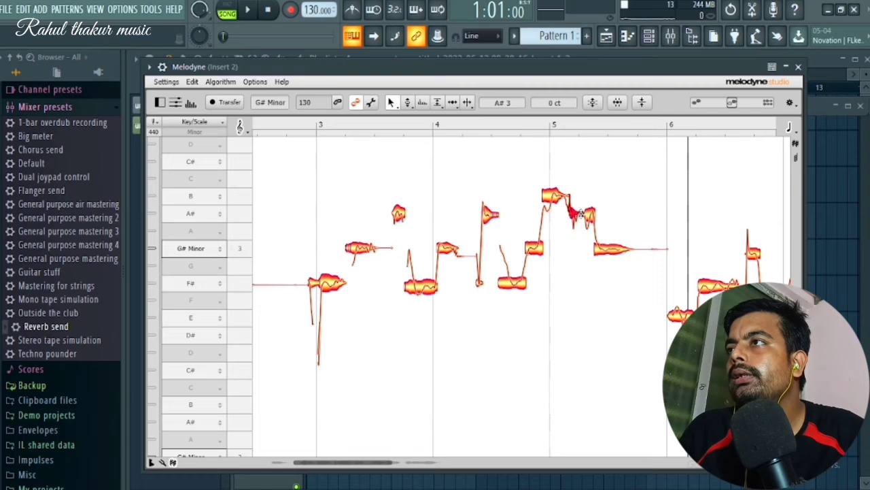
pyautogui.click(588, 216)
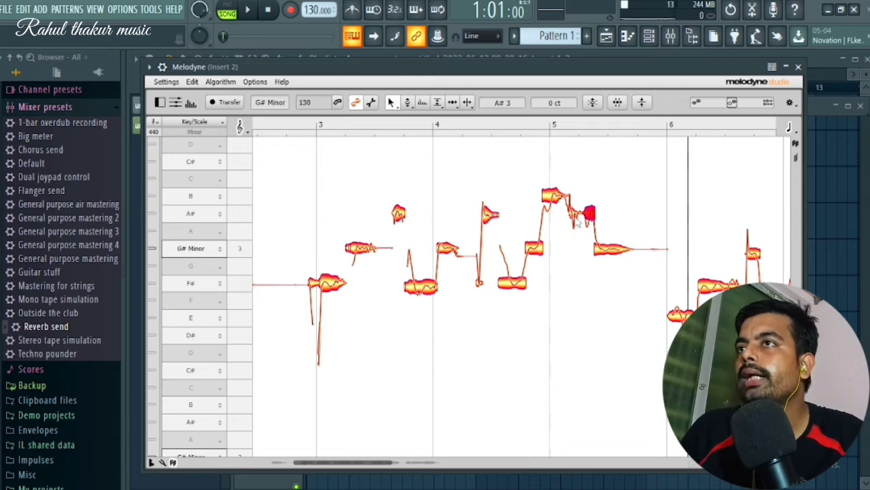
pyautogui.click(616, 249)
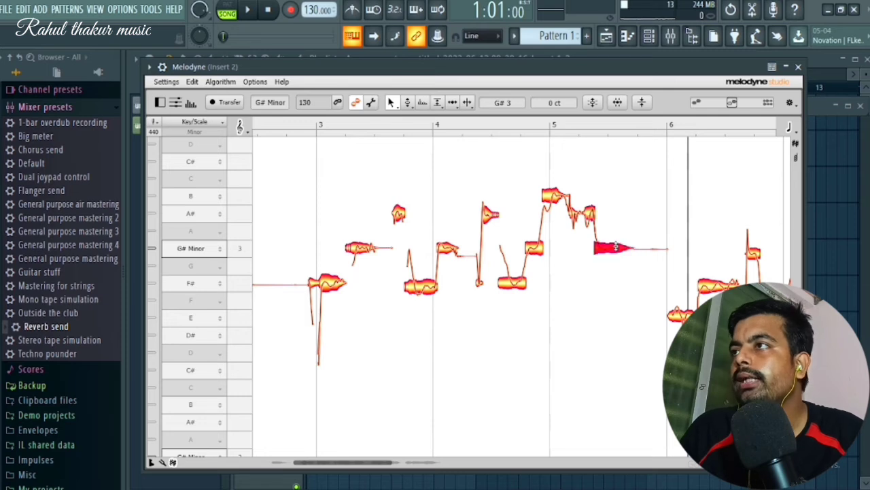
pyautogui.click(652, 251)
pyautogui.scroll(2, 697, 289)
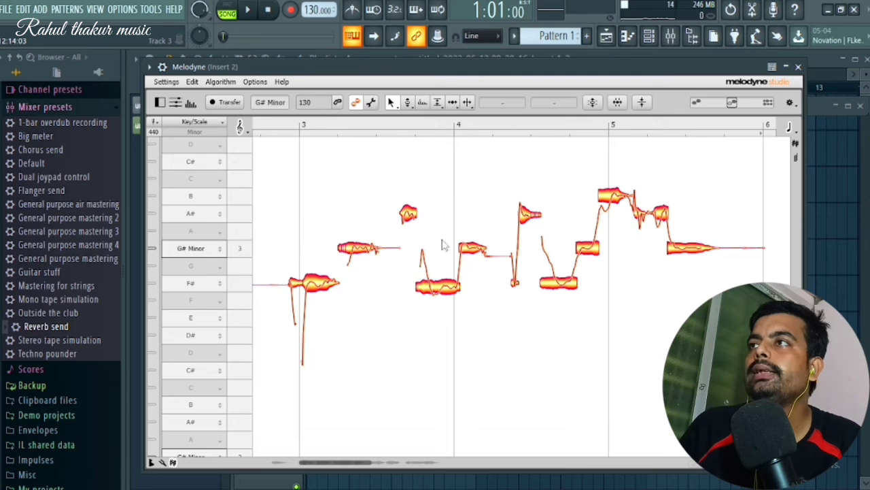
# Step: Split the long F#3 note just before bar 4 near its middle with the Note Separation tool, and play the phrase
pyautogui.click(467, 102)
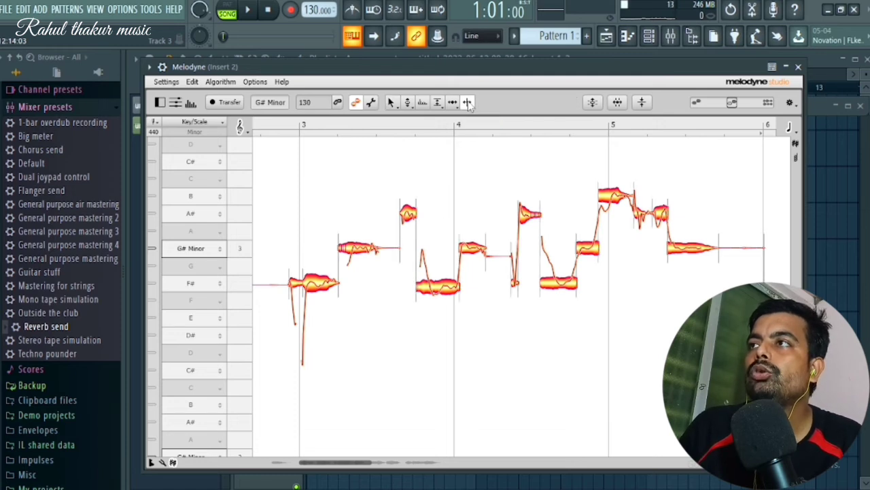
pyautogui.click(435, 289)
pyautogui.doubleClick(435, 289)
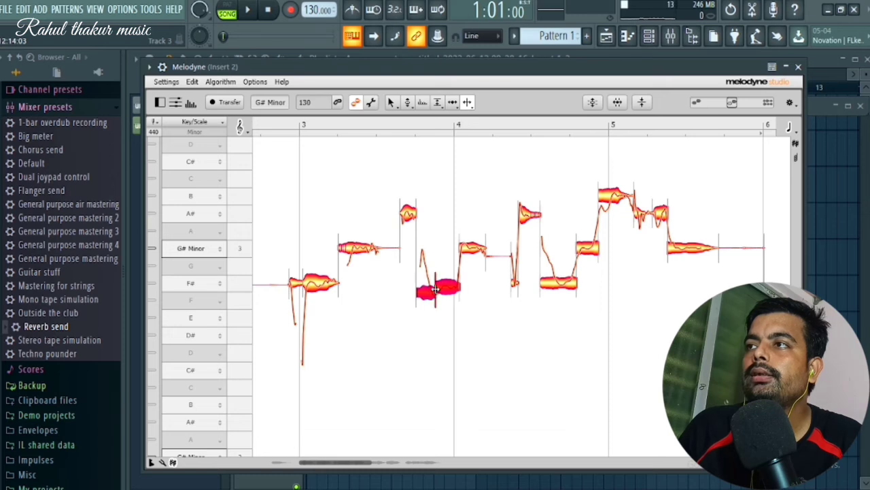
pyautogui.click(346, 168)
pyautogui.press('space')
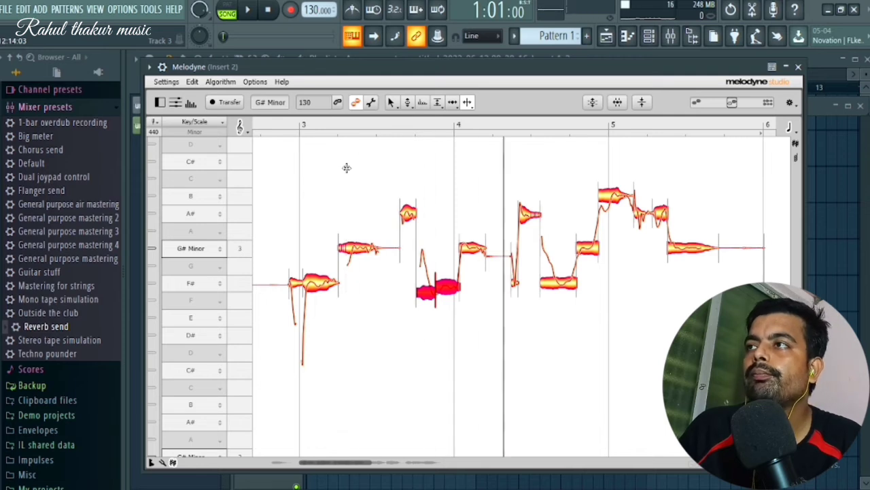
# Step: Separate the F#3 note before bar 5 into two, raise its first part to G#3, and play the result
pyautogui.moveTo(552, 284); pyautogui.dragTo(553, 254)
pyautogui.click(302, 174)
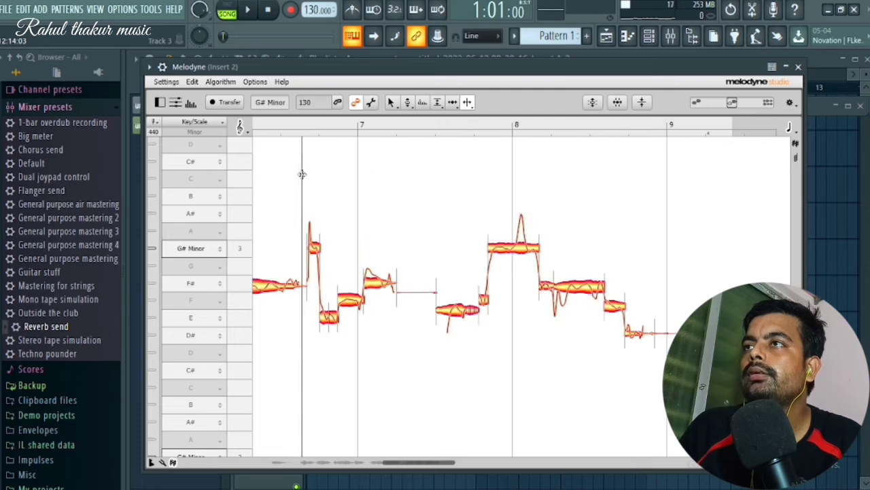
pyautogui.hscroll(3, 285, 167)
pyautogui.moveTo(358, 166); pyautogui.dragTo(395, 173)
pyautogui.press('space')
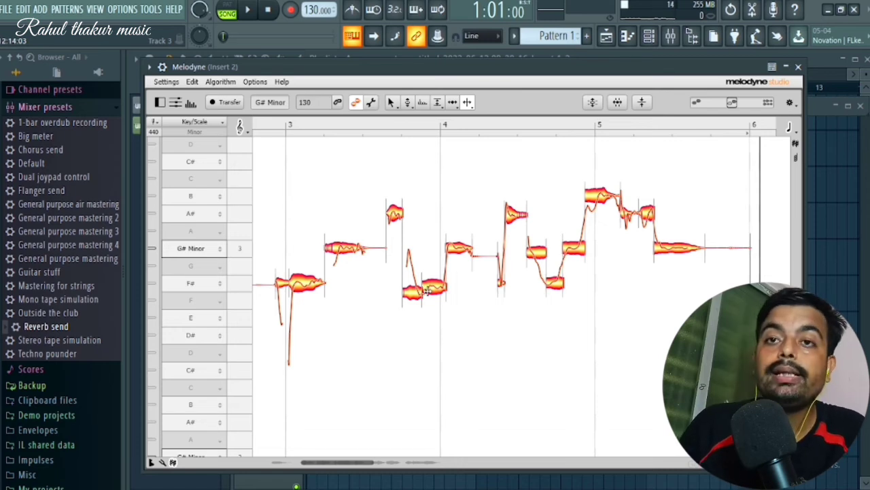
# Step: Close the Melodyne window and maximize the collapsed mixer
pyautogui.click(799, 68)
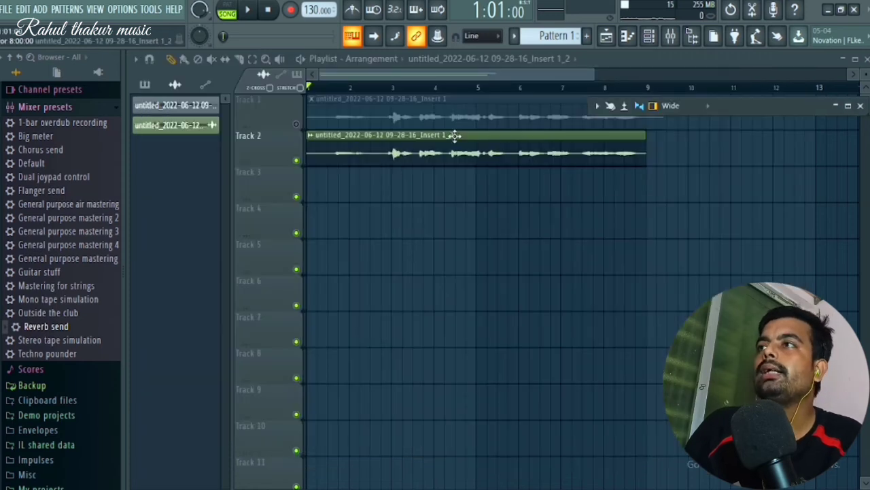
pyautogui.click(860, 106)
pyautogui.click(670, 36)
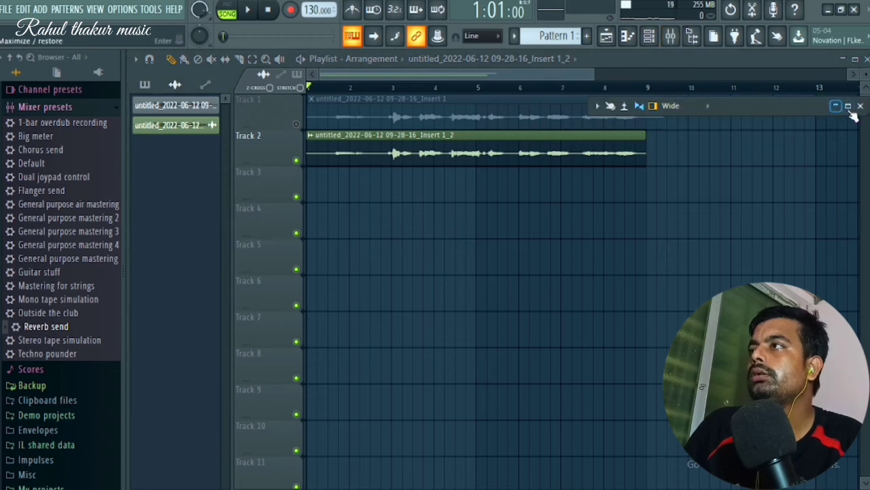
pyautogui.click(842, 104)
pyautogui.click(670, 36)
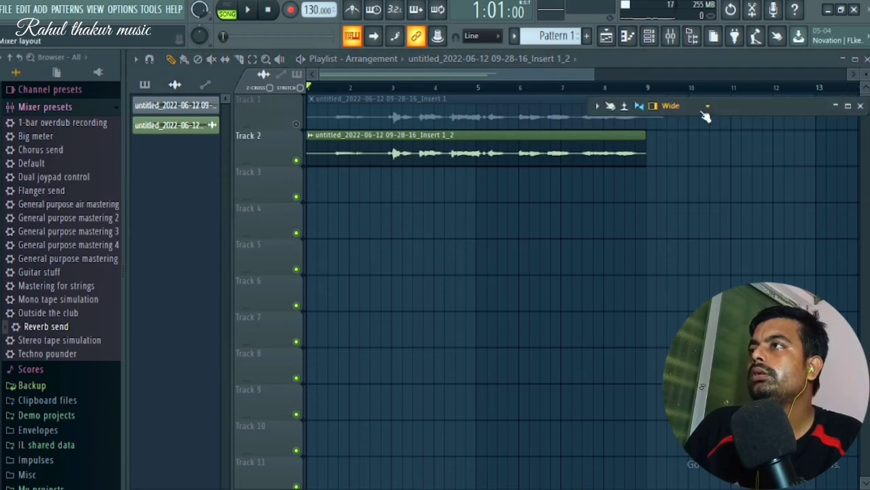
pyautogui.click(848, 107)
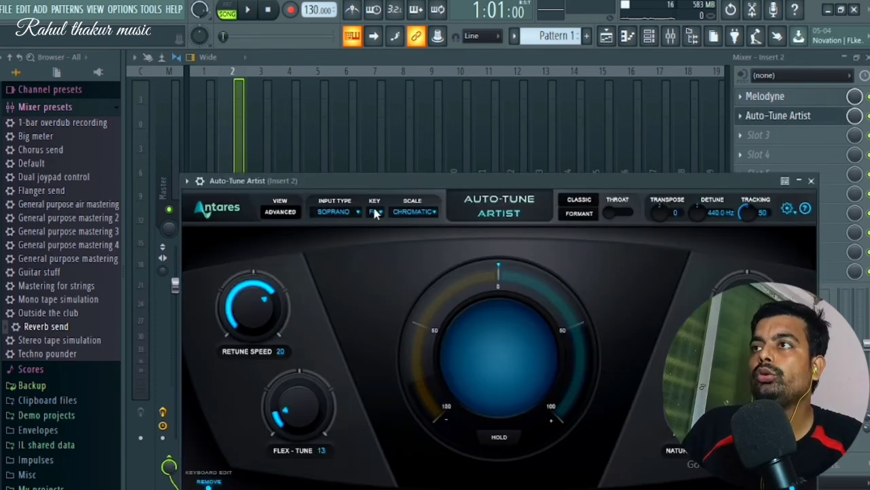
# Step: Set the key of Auto-Tune Artist on Insert 2 to G# and play the vocal with its window moved higher
pyautogui.click(375, 213)
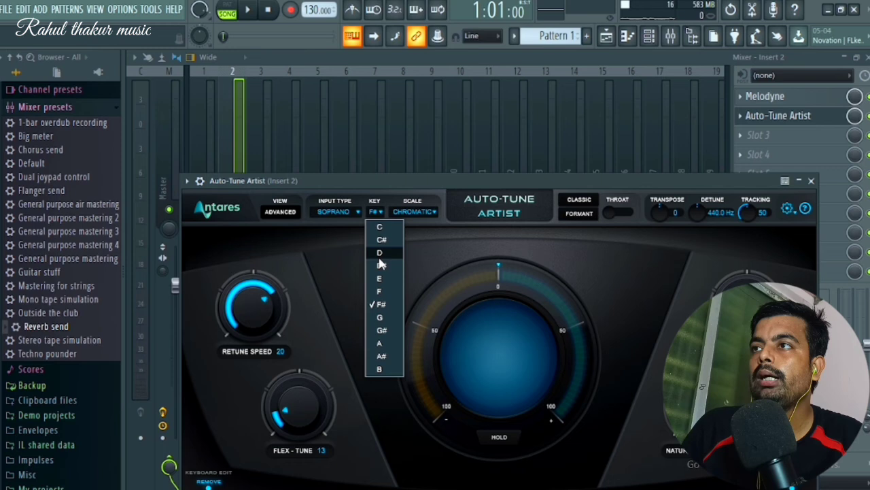
pyautogui.click(385, 330)
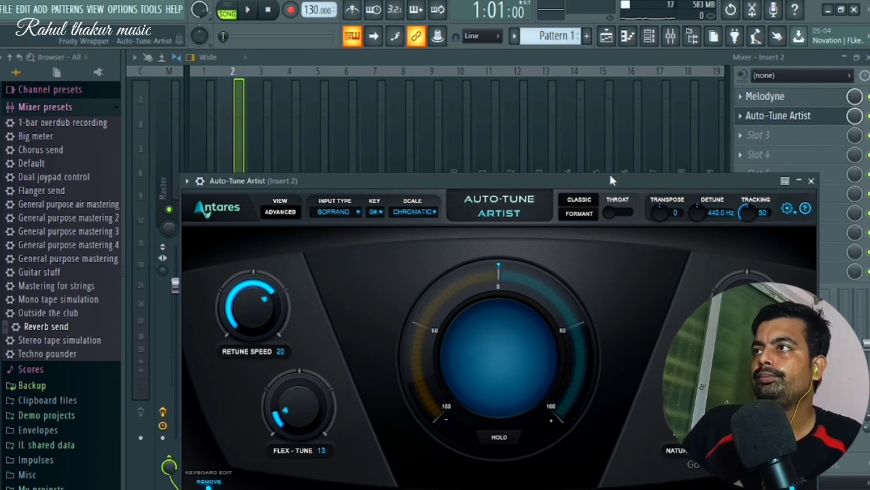
pyautogui.moveTo(610, 180); pyautogui.dragTo(589, 123)
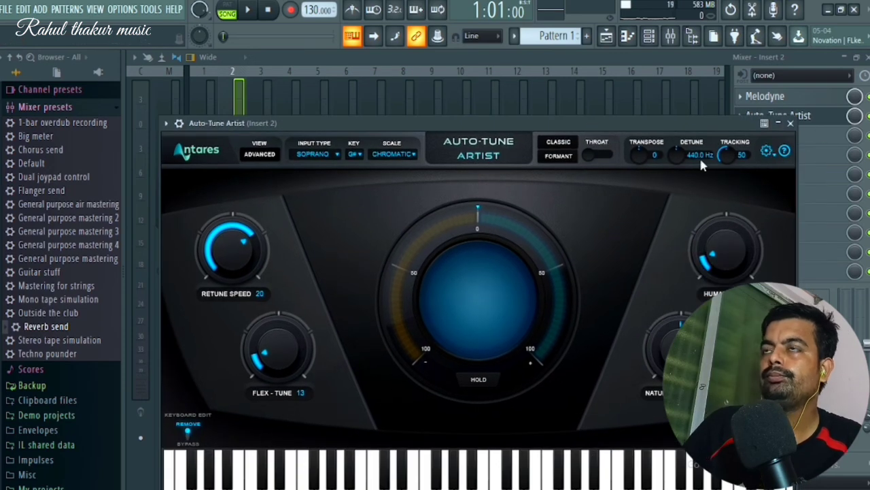
pyautogui.press('space')
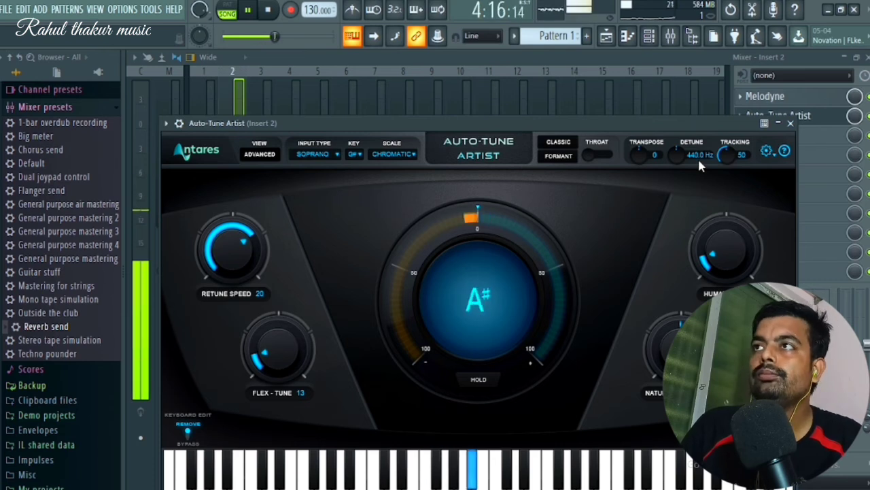
pyautogui.press('space')
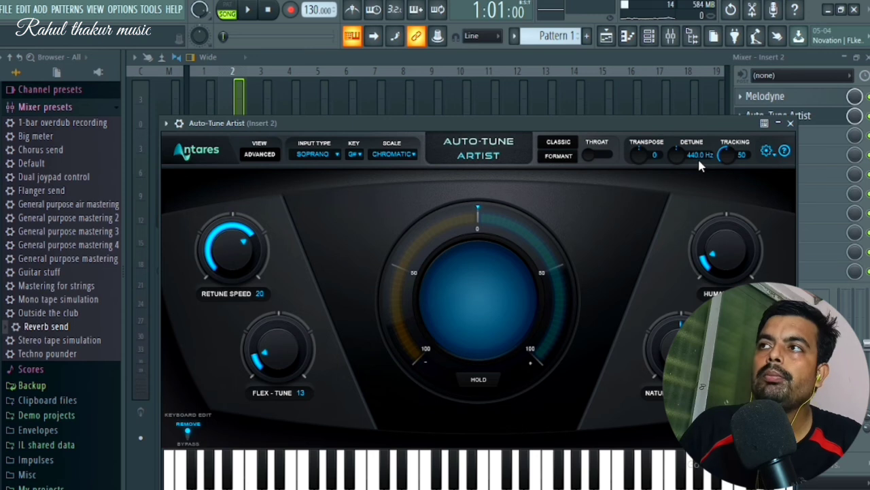
# Step: Try the Major scale in Auto-Tune Artist and switch the scale back to Chromatic
pyautogui.click(419, 156)
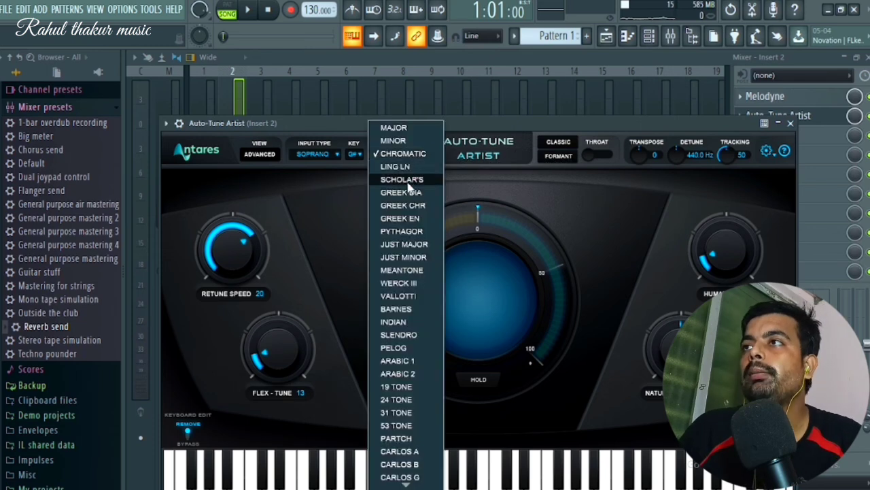
pyautogui.click(408, 128)
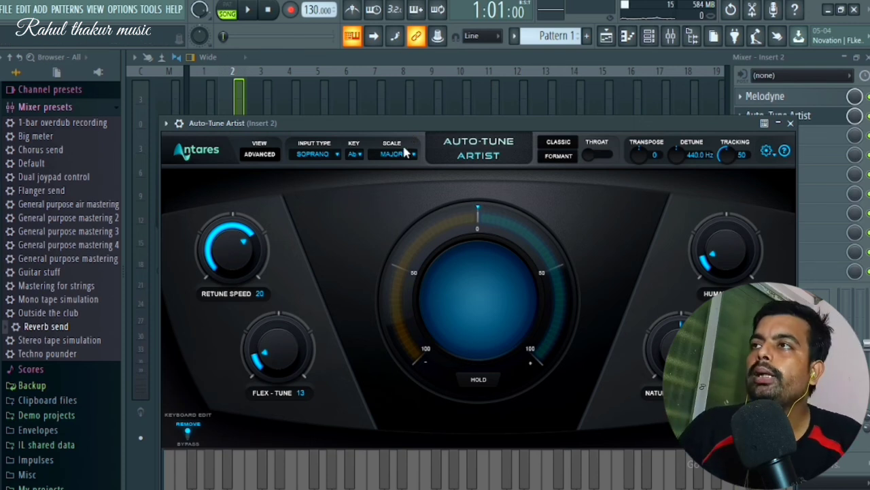
pyautogui.click(406, 154)
pyautogui.click(406, 179)
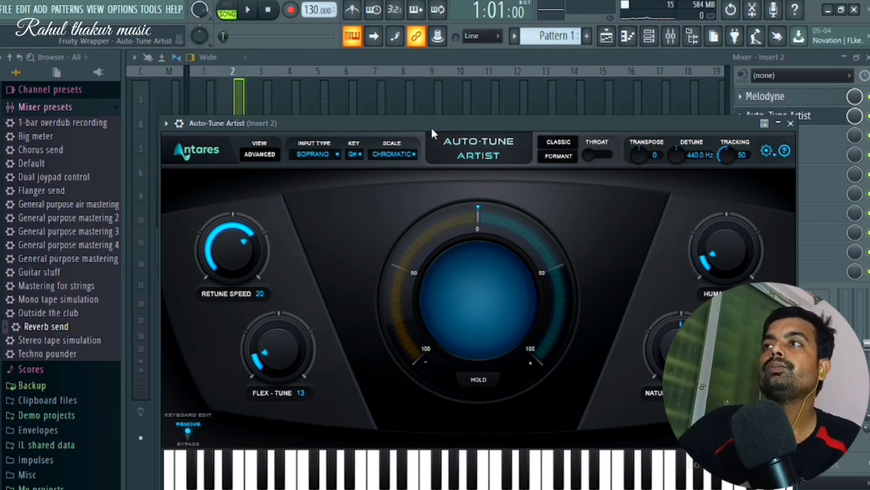
# Step: Listen to the pitch-corrected vocal and close the Auto-Tune Artist window
pyautogui.press('space')
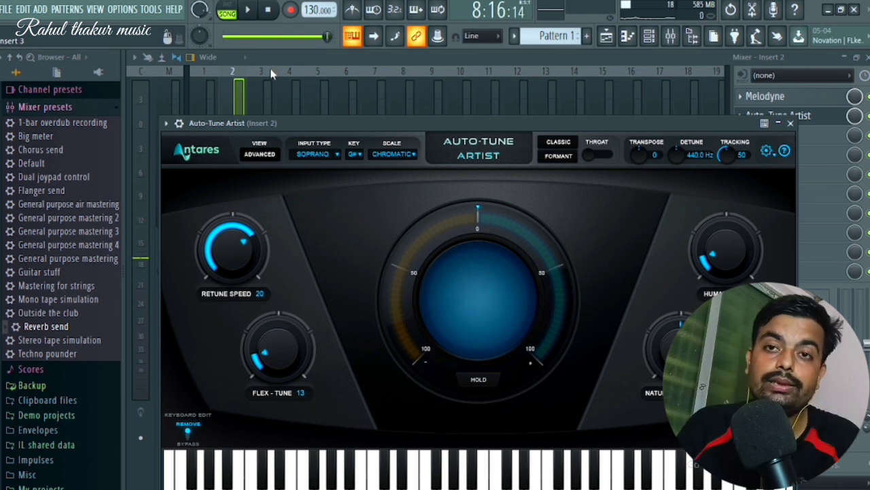
pyautogui.click(790, 123)
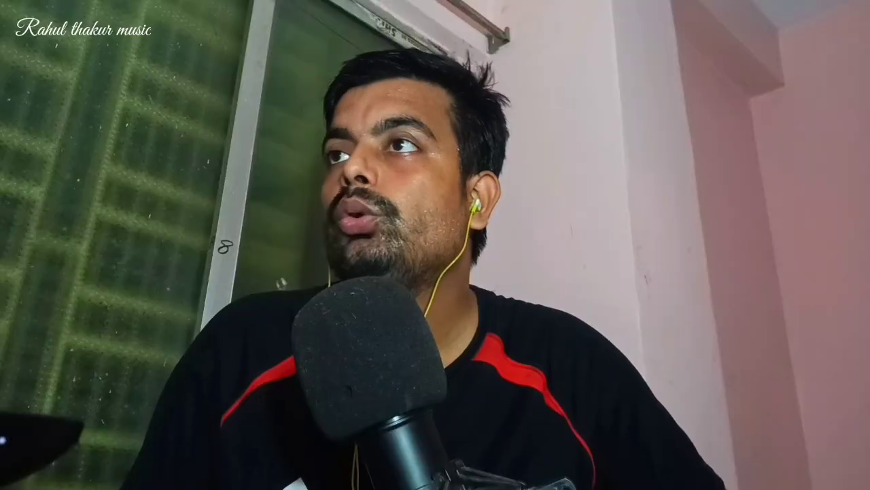